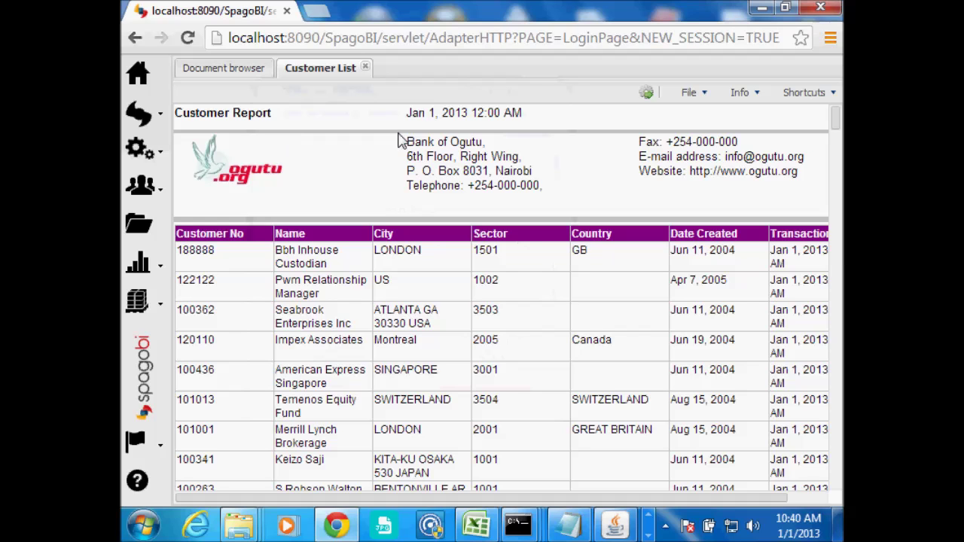
- Examine the lib and T24 folders inside the T24Training2 archive on the Desktop, and close the archive
mouse_move(836, 118)
mouse_down()
mouse_move(835, 151)
mouse_move(836, 118)
mouse_up()
mouse_move(235, 532)
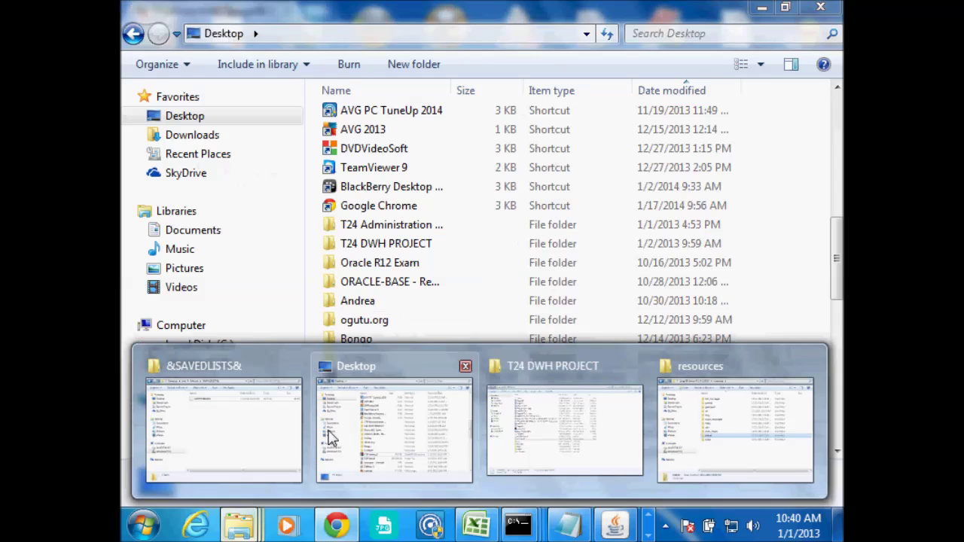
click(327, 437)
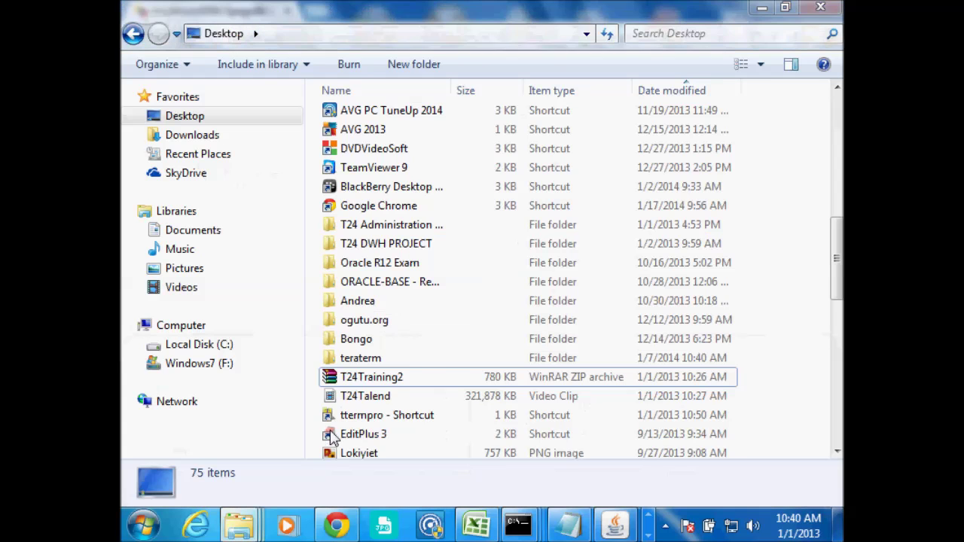
double_click(388, 379)
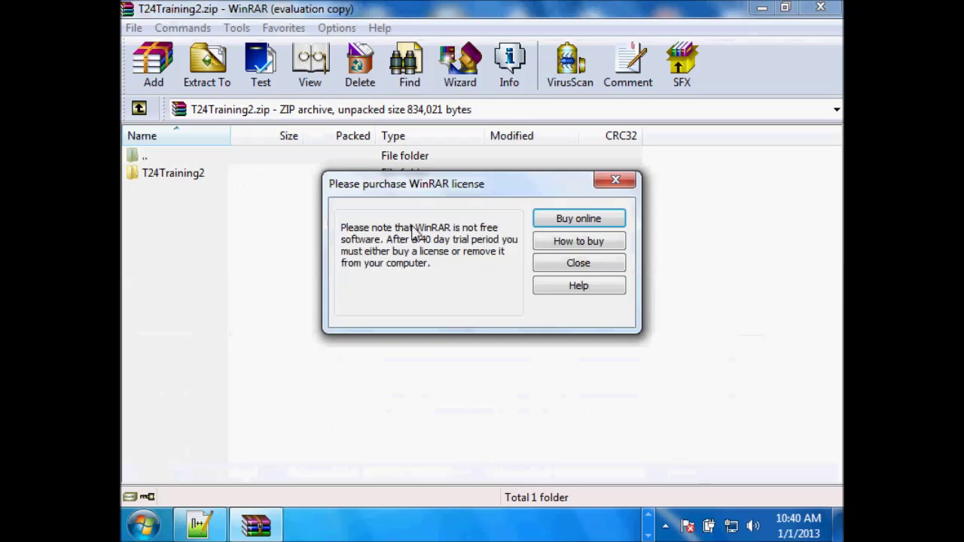
click(548, 264)
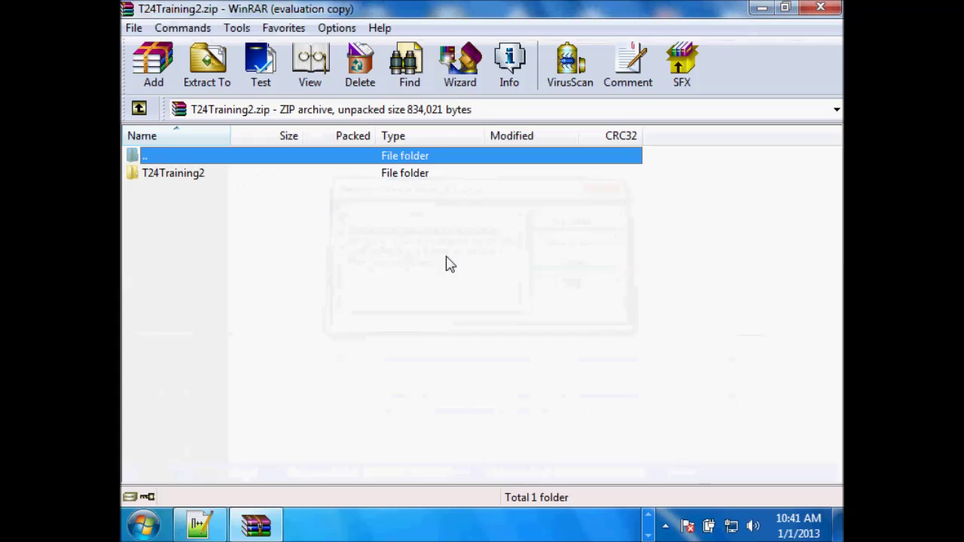
double_click(247, 179)
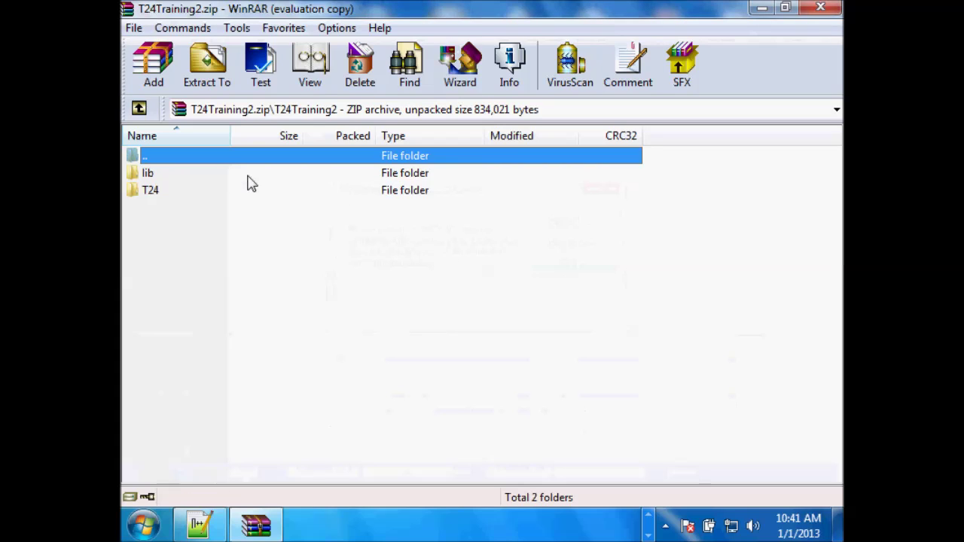
click(152, 180)
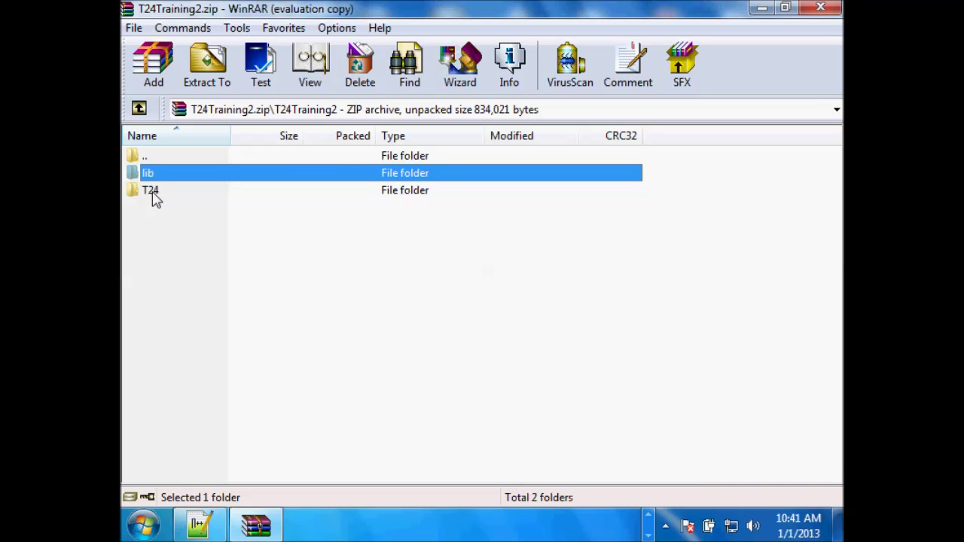
double_click(152, 193)
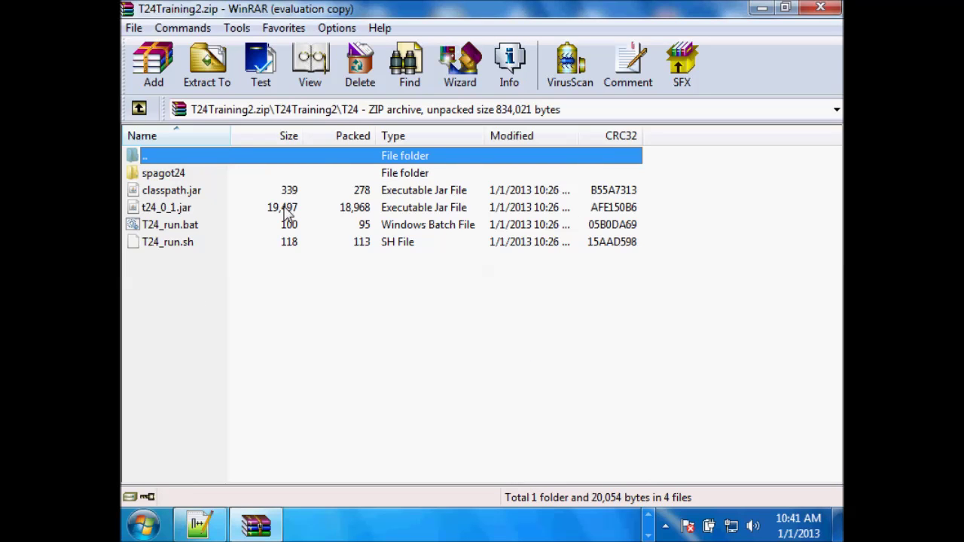
click(824, 9)
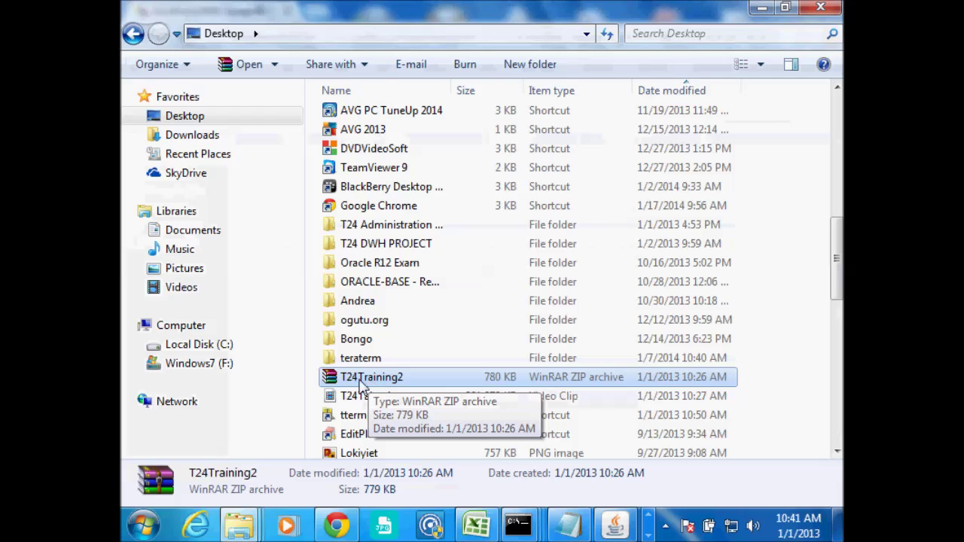
- Switch to the SpagoBI resources folder window and go up to the All-In-One-SpagoBI-4.1_16122013 folder
mouse_move(238, 532)
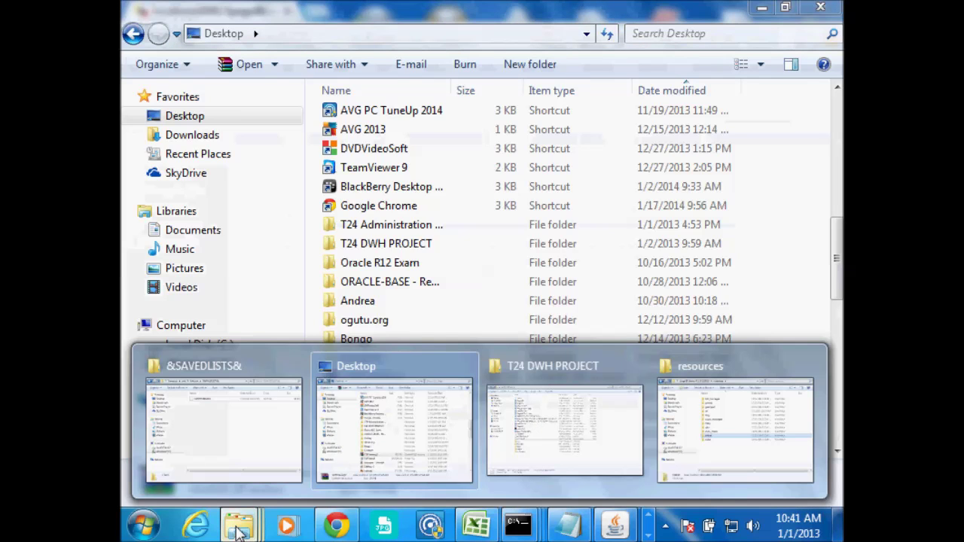
click(692, 454)
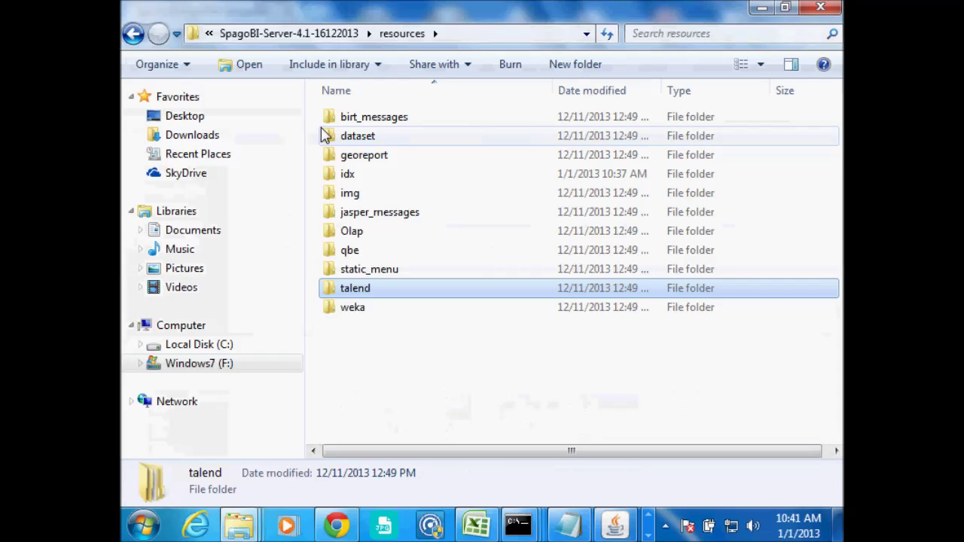
click(243, 39)
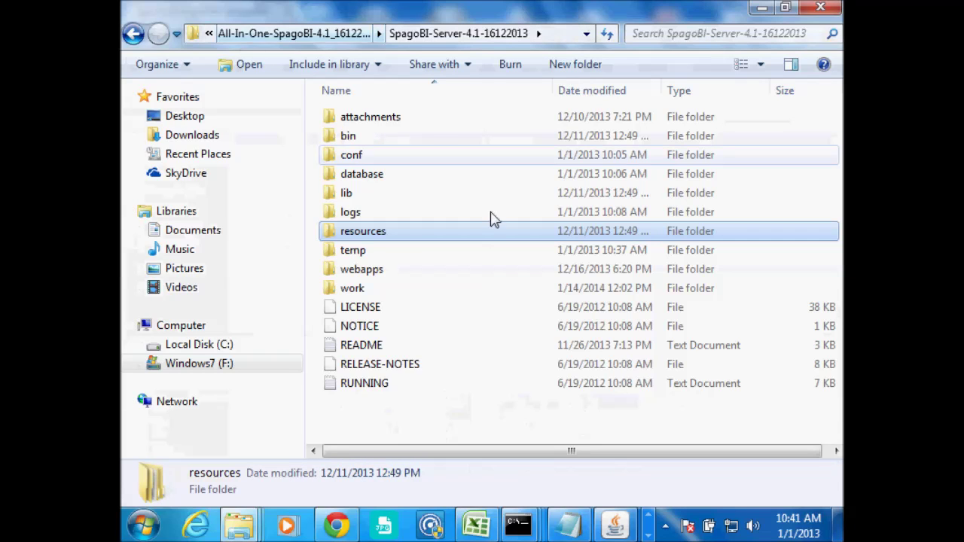
click(209, 33)
click(249, 39)
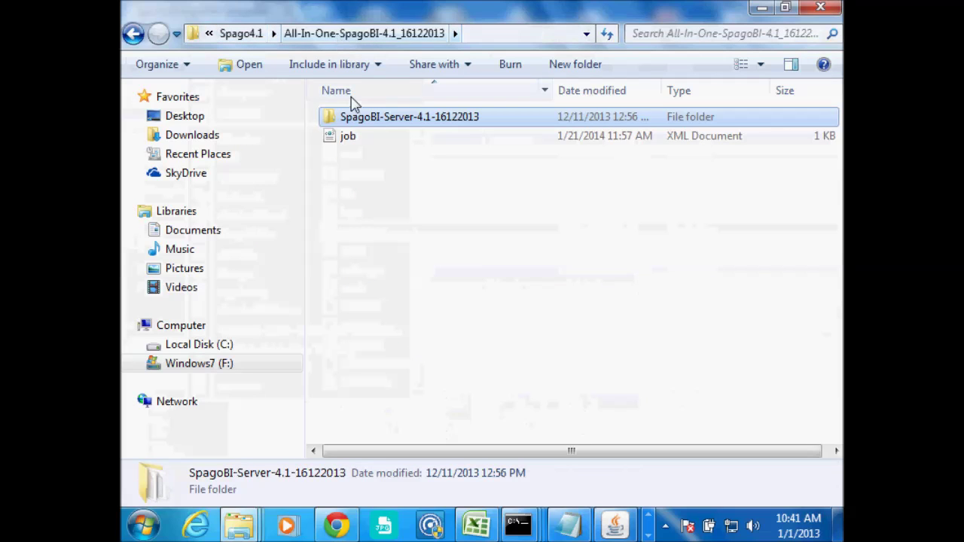
- Navigate into SpagoBI-Server-4.1-16122013 and down through resources, talend and RuntimeRepository to the java folder
double_click(367, 119)
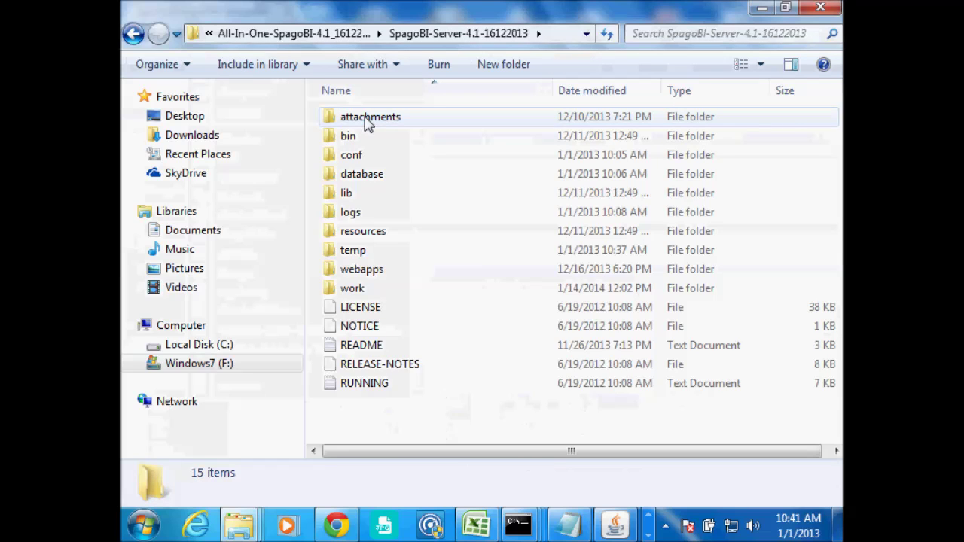
double_click(369, 234)
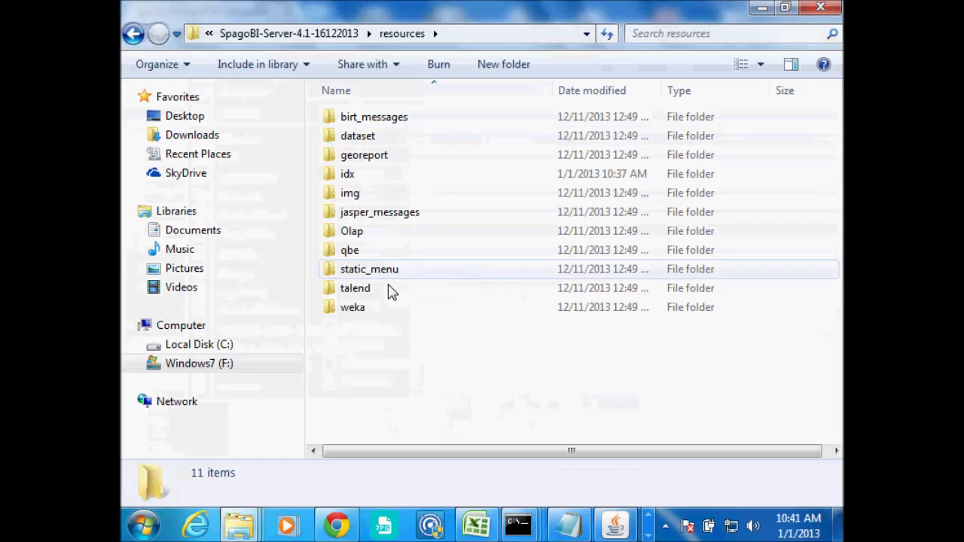
double_click(365, 293)
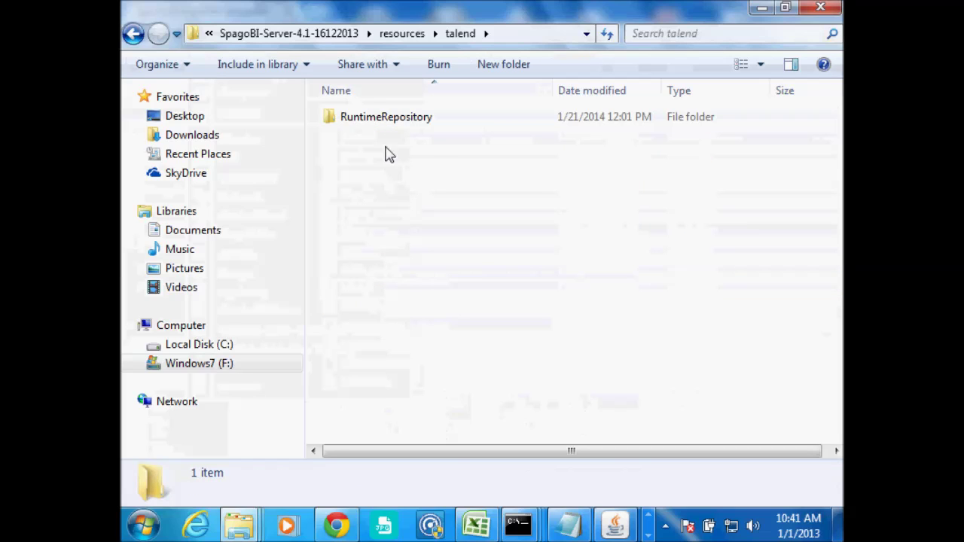
double_click(387, 122)
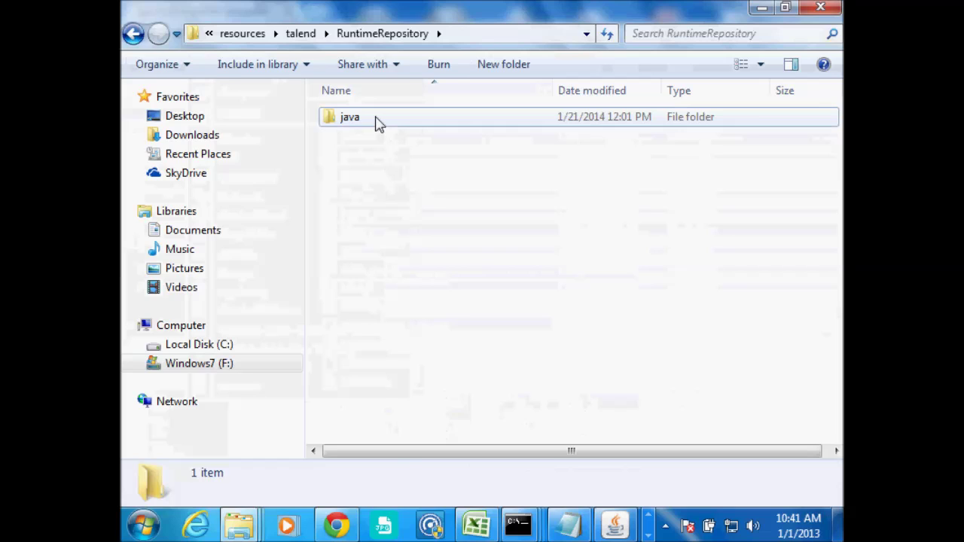
click(379, 125)
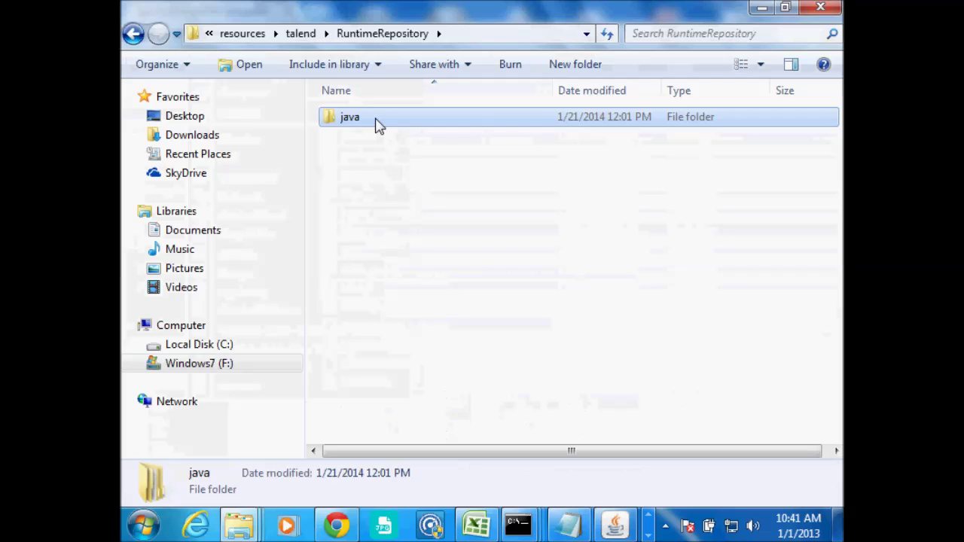
double_click(379, 124)
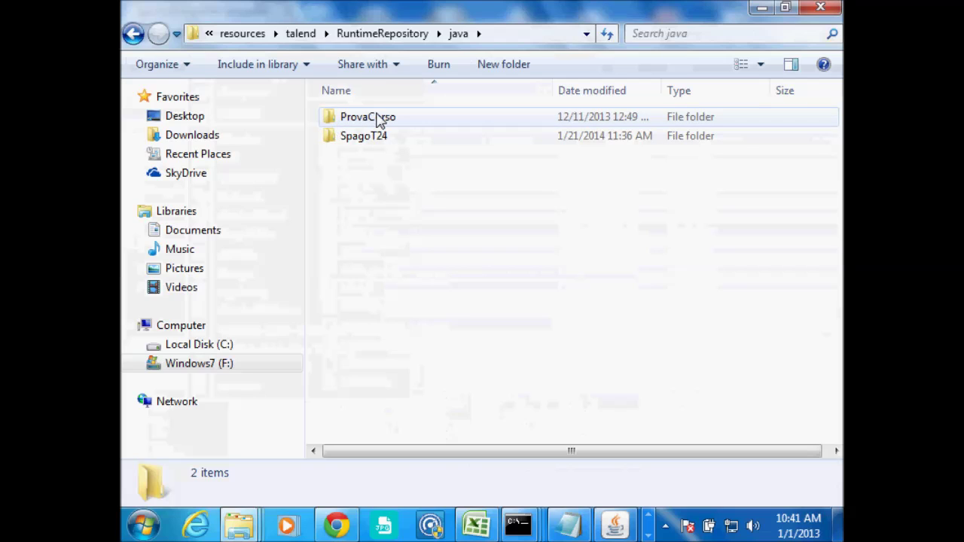
- Examine the contents of the SpagoT24 project folder and return to the java folder
click(377, 119)
click(377, 143)
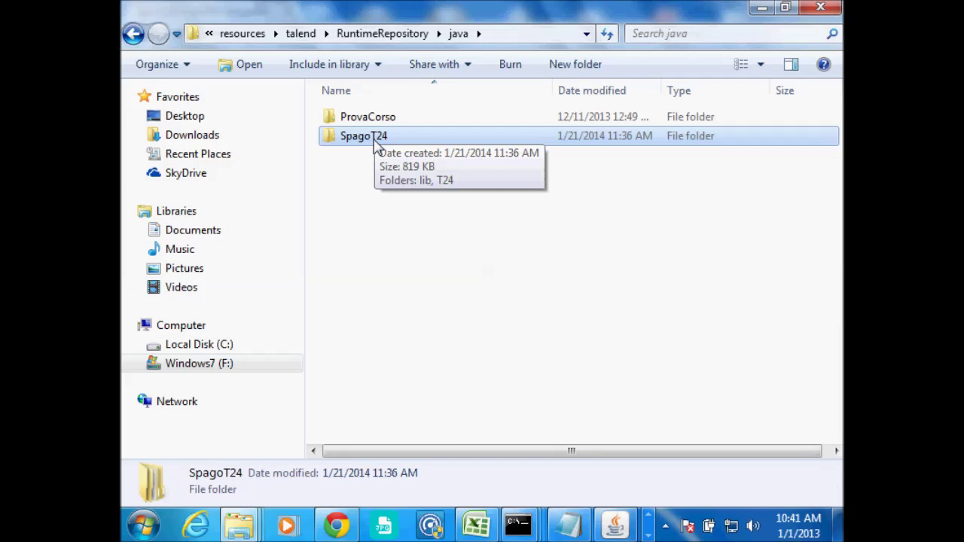
double_click(376, 143)
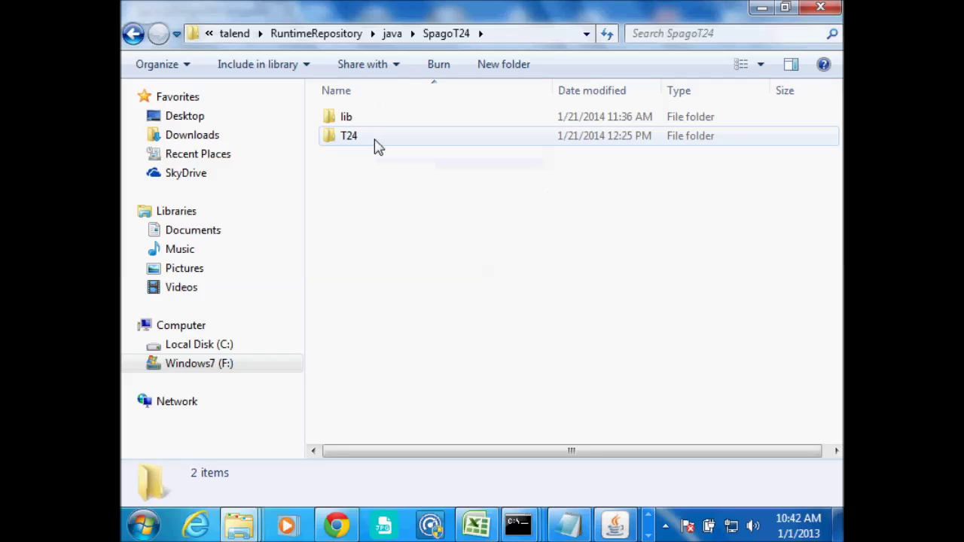
click(390, 33)
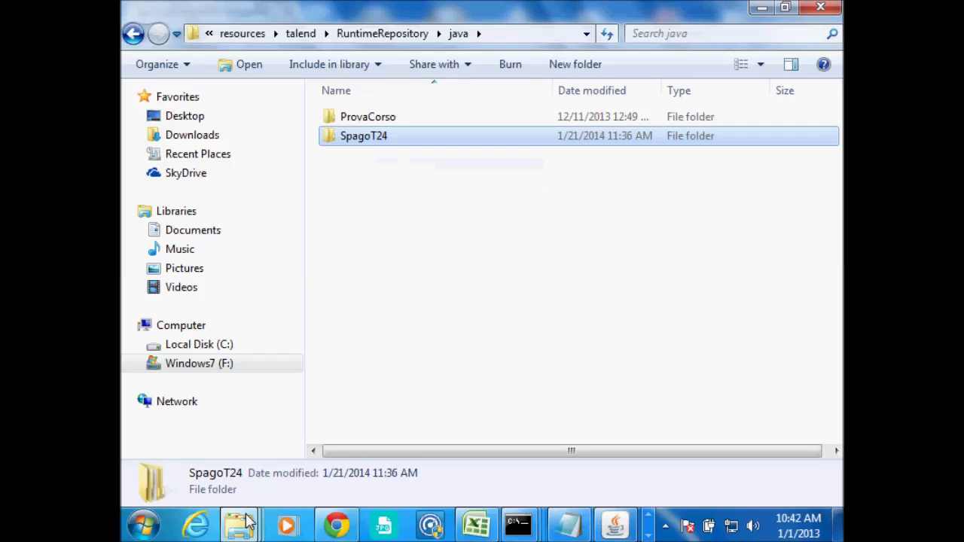
- Reopen the T24Training2 archive from the Desktop, examine its T24Training2 folder, and return to the archive's root
mouse_move(248, 520)
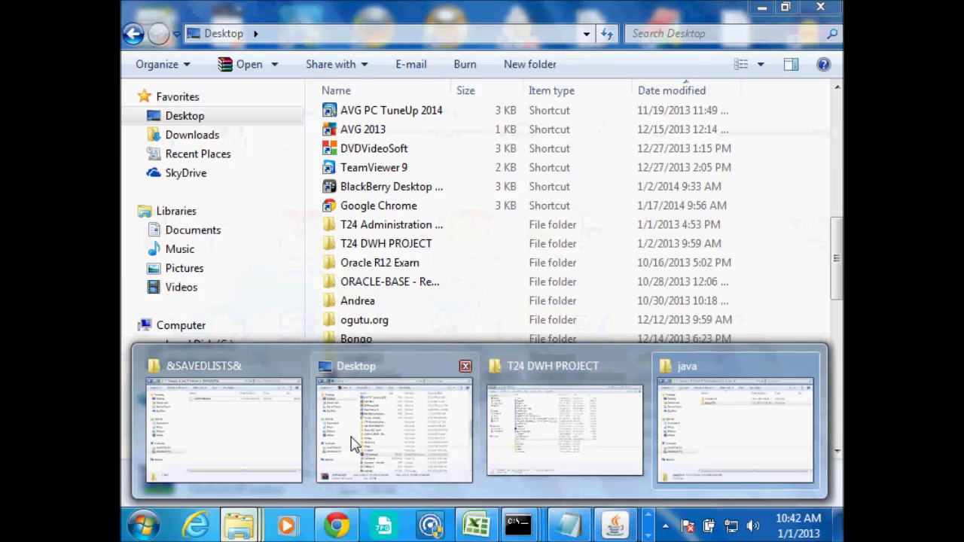
click(351, 442)
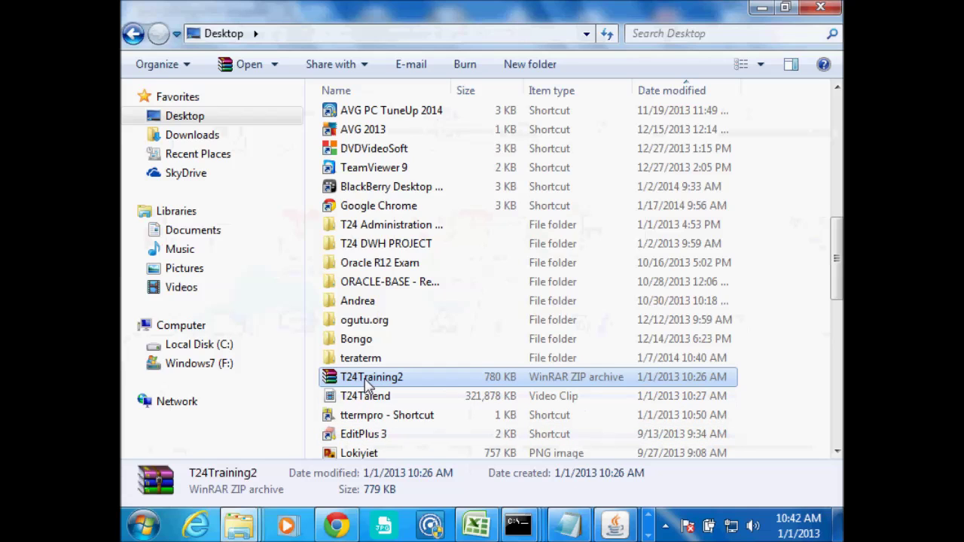
double_click(368, 383)
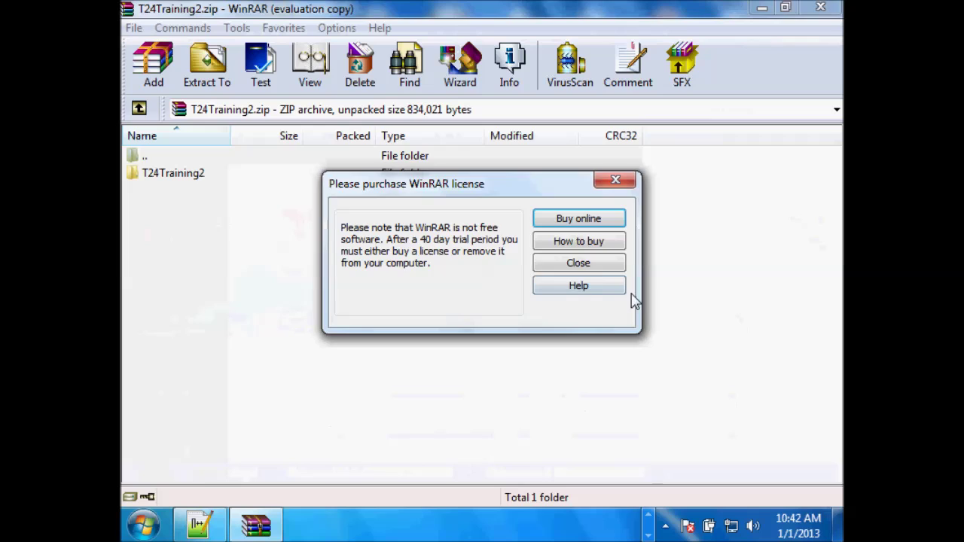
click(600, 264)
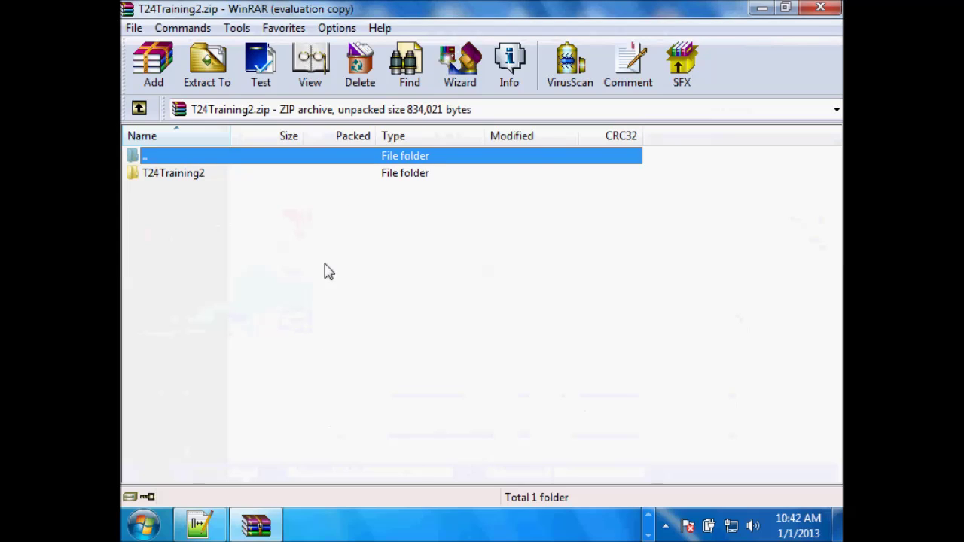
click(178, 178)
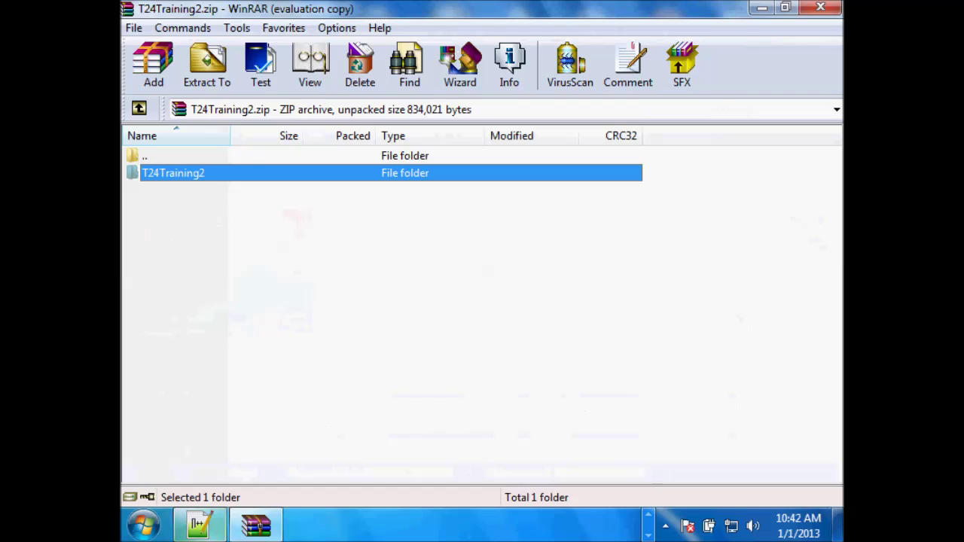
double_click(162, 178)
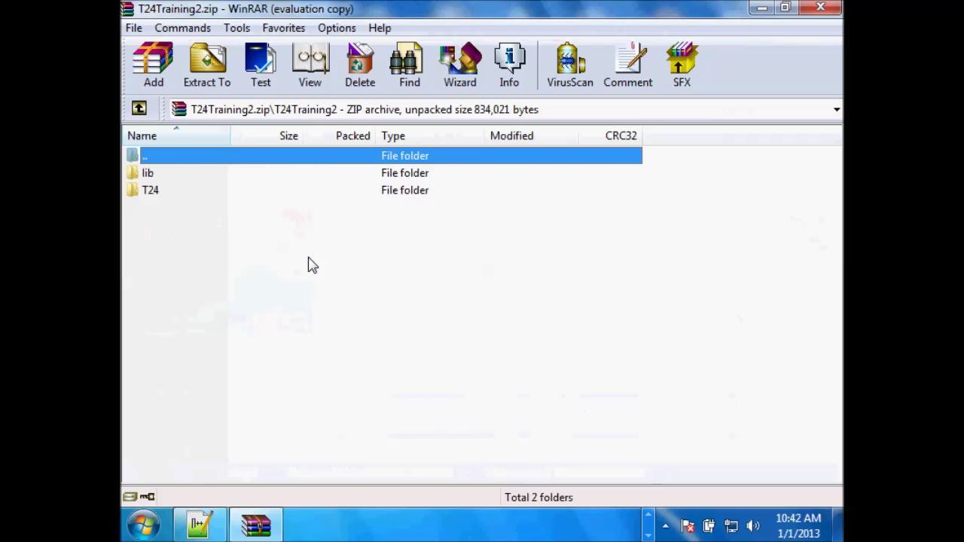
key(BackSpace)
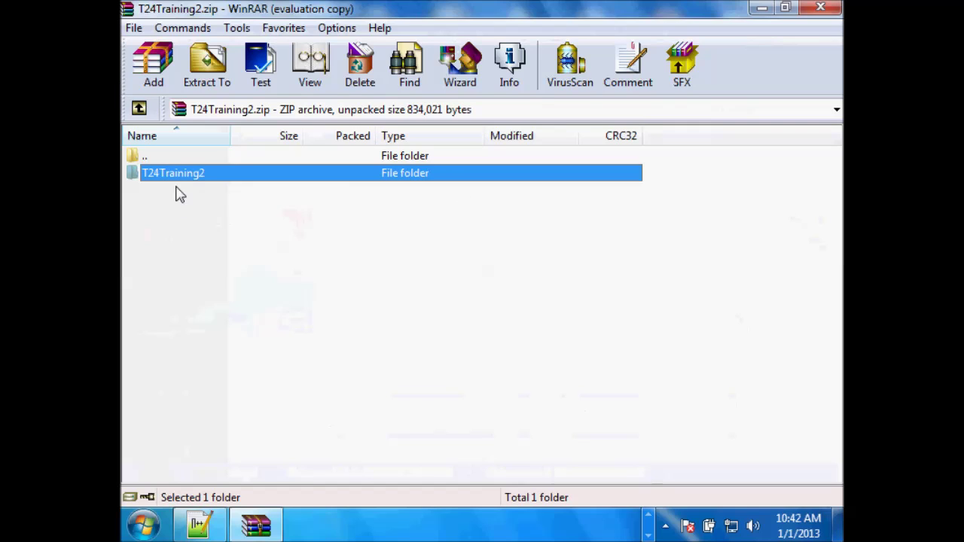
- Switch back to the java folder window, examine SpagoT24 and its T24 subfolder, and return to the java folder
click(649, 517)
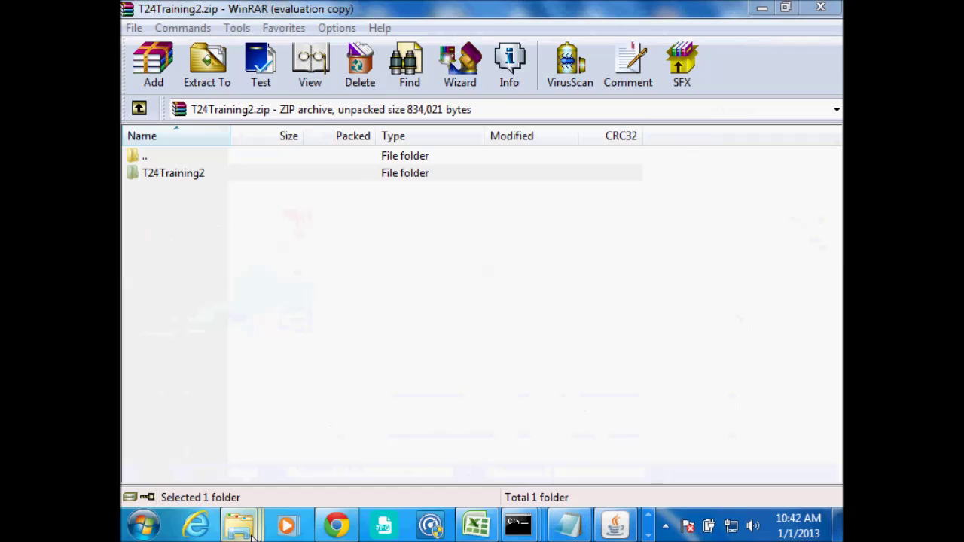
mouse_move(251, 533)
click(755, 426)
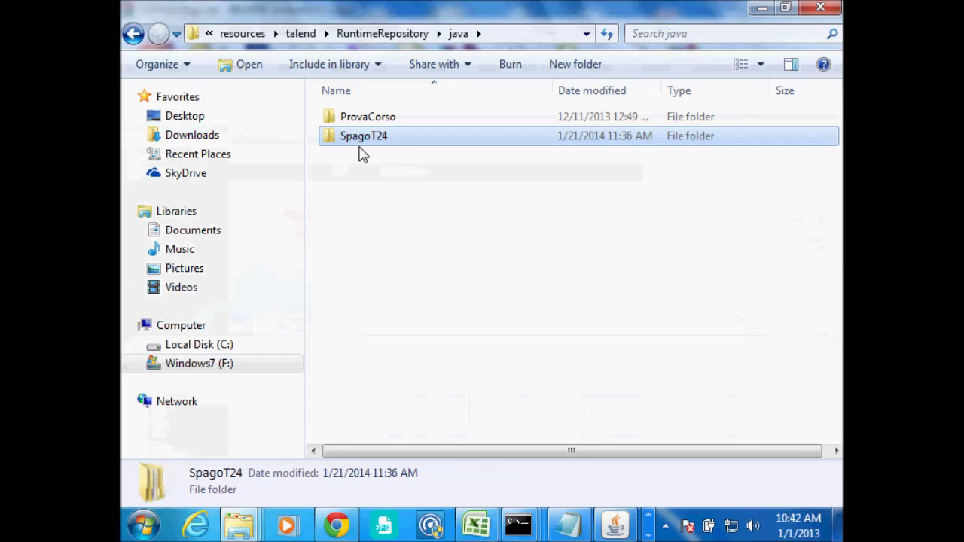
double_click(383, 140)
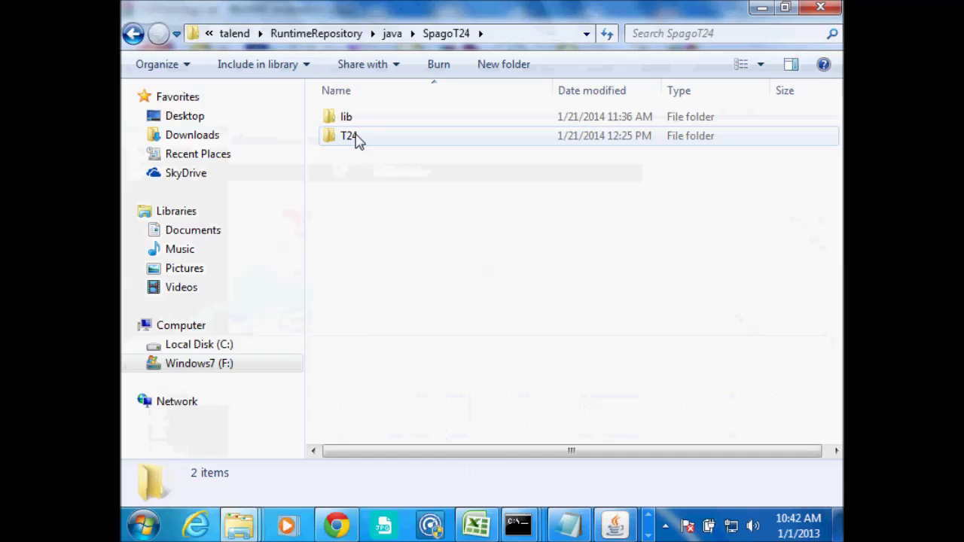
double_click(357, 140)
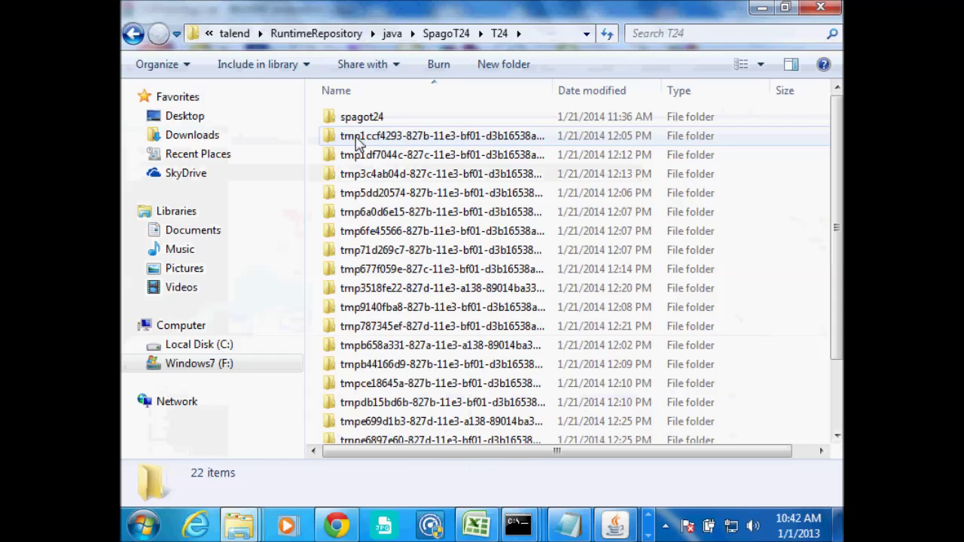
key(BackSpace)
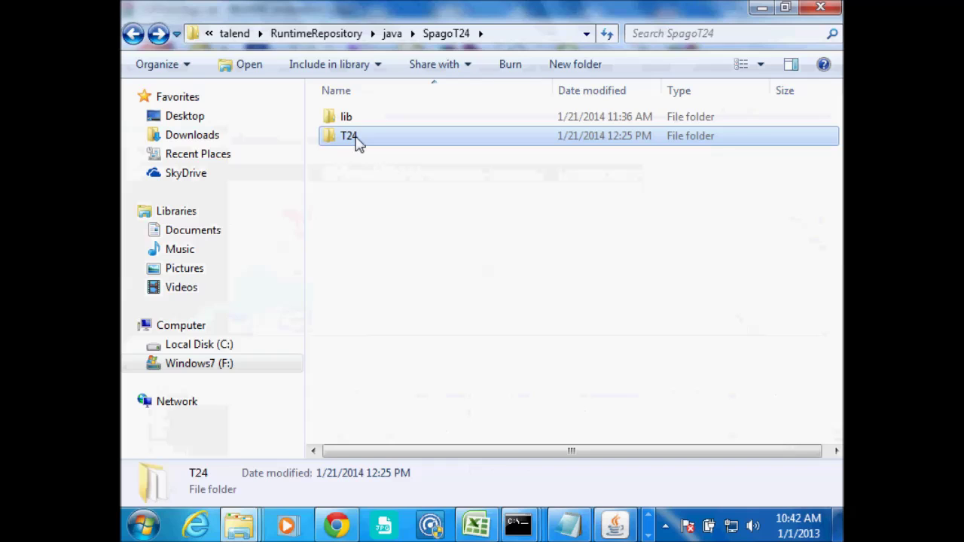
key(BackSpace)
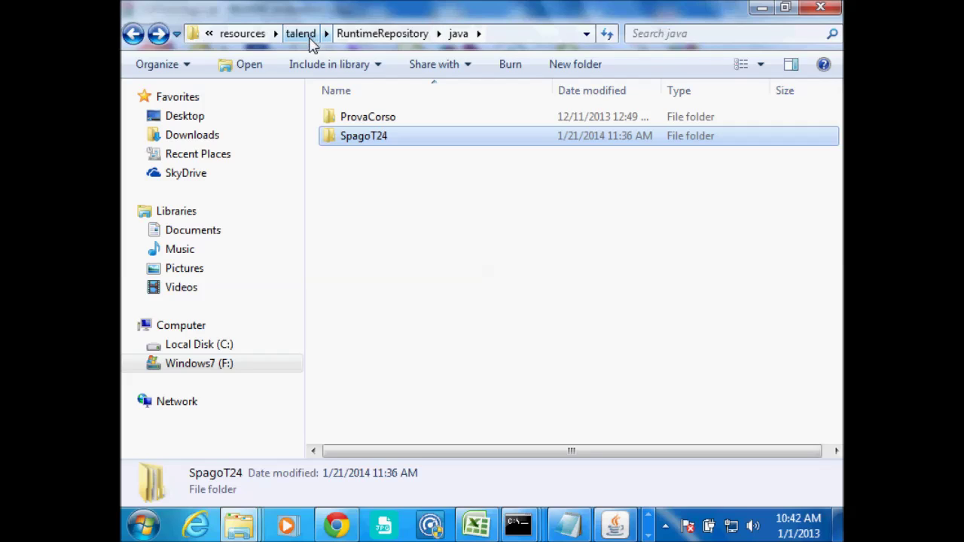
click(383, 189)
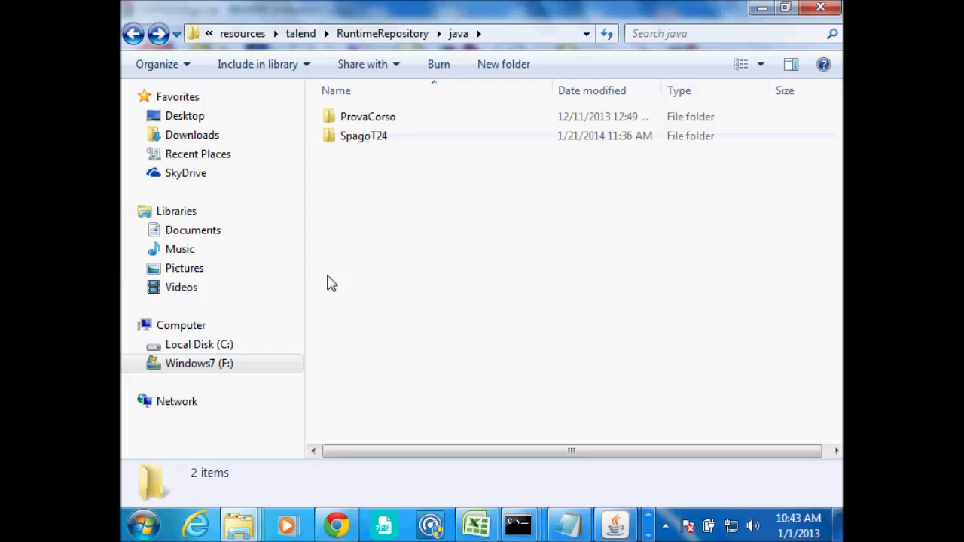
- Go up to the All-In-One-SpagoBI-4.1_16122013 folder and open its job XML file for editing in Notepad++
click(296, 32)
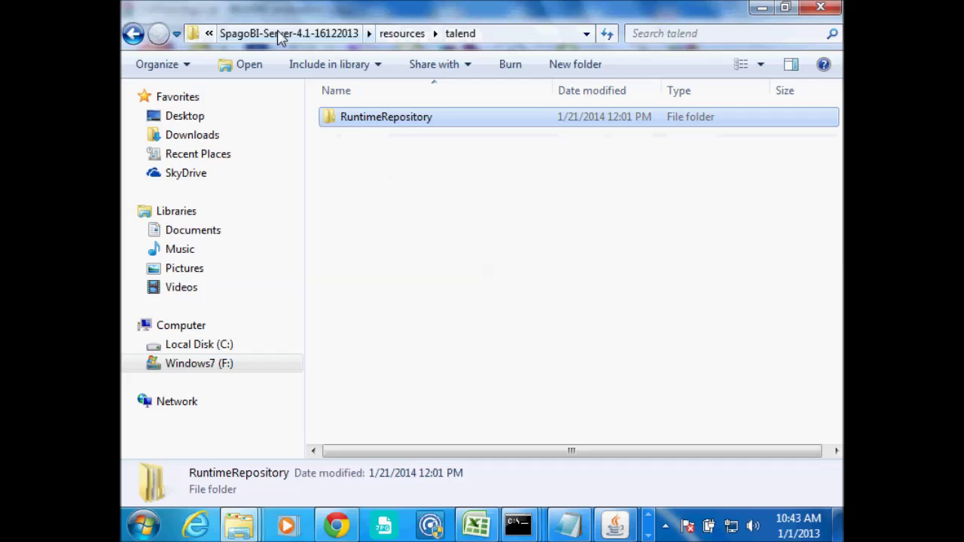
click(233, 34)
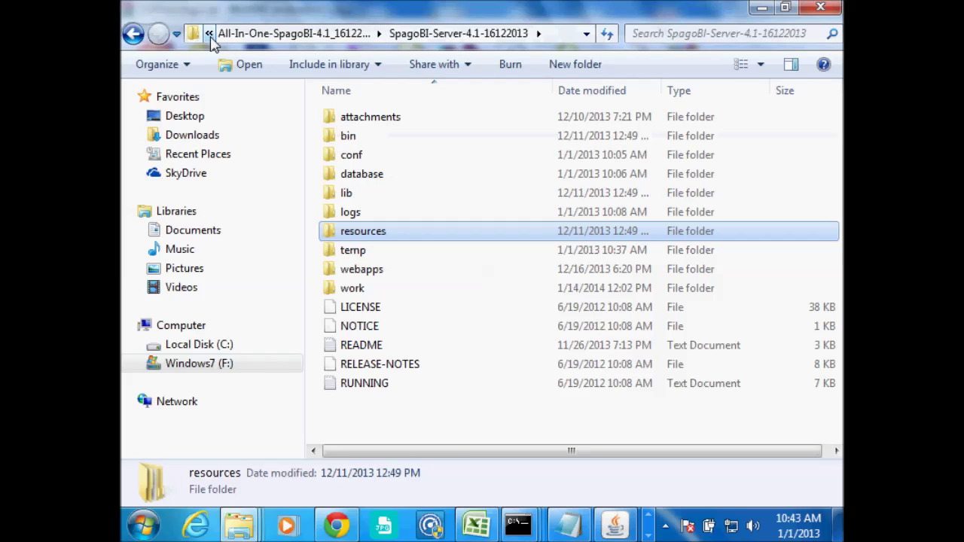
click(209, 34)
click(209, 34)
click(233, 35)
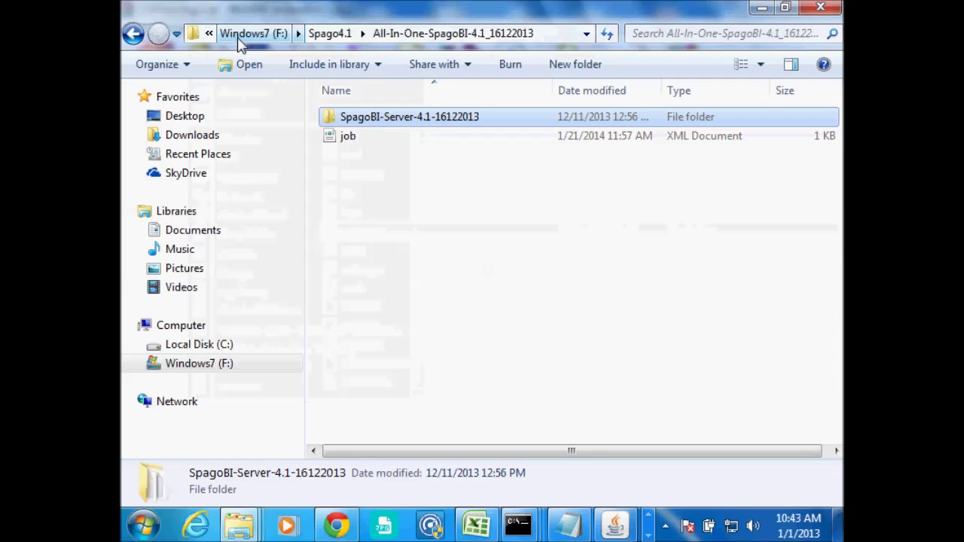
right_click(359, 141)
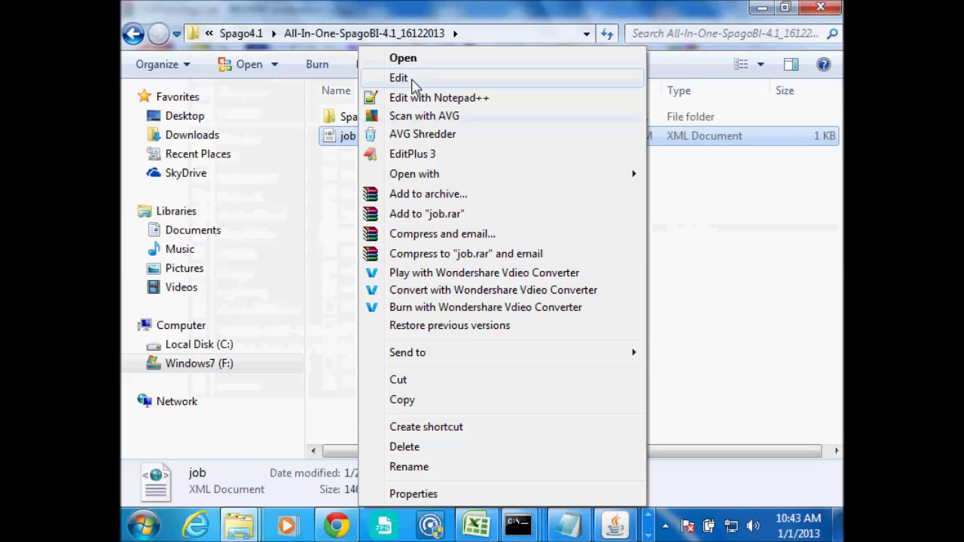
click(416, 98)
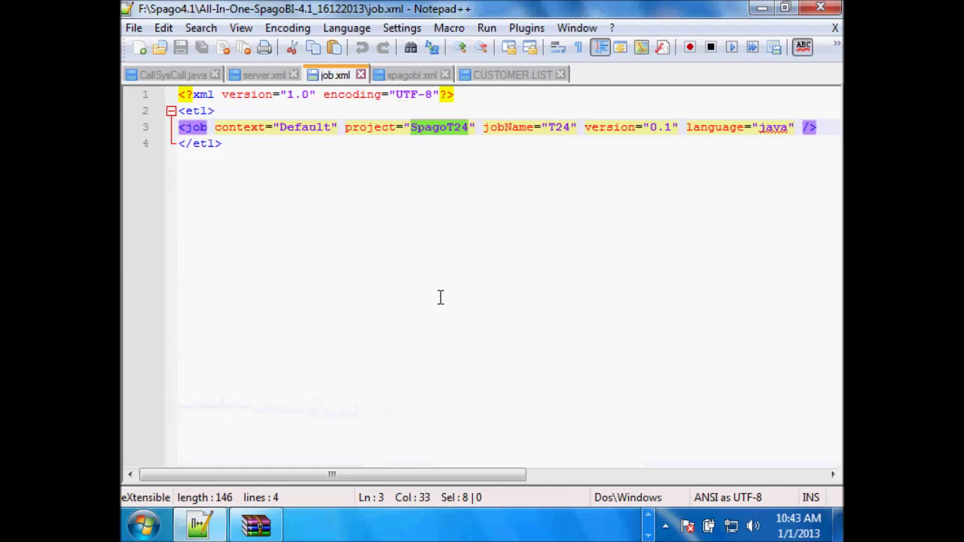
- Examine the etl and job elements in job.xml and highlight the project value SpagoT24
click(441, 297)
drag(483, 96, 179, 111)
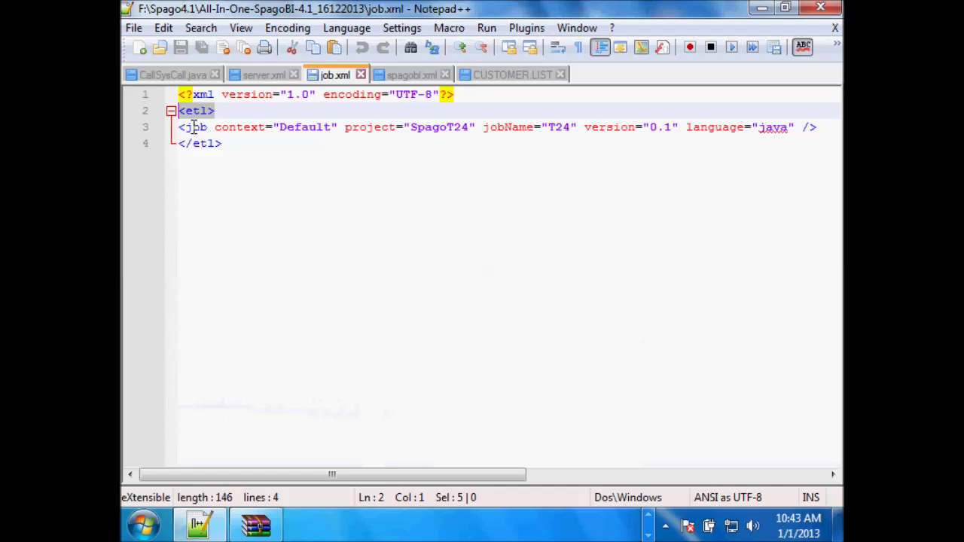
click(194, 128)
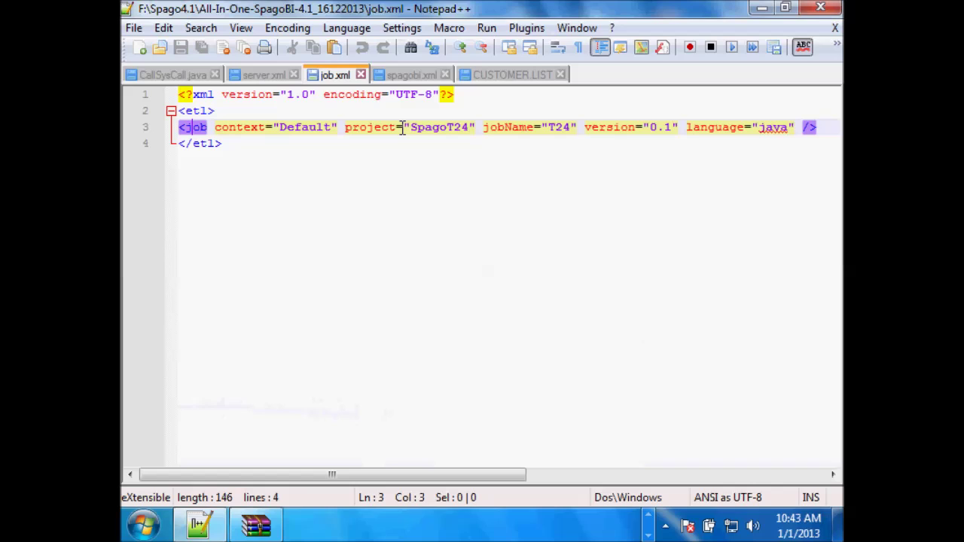
drag(411, 128, 468, 128)
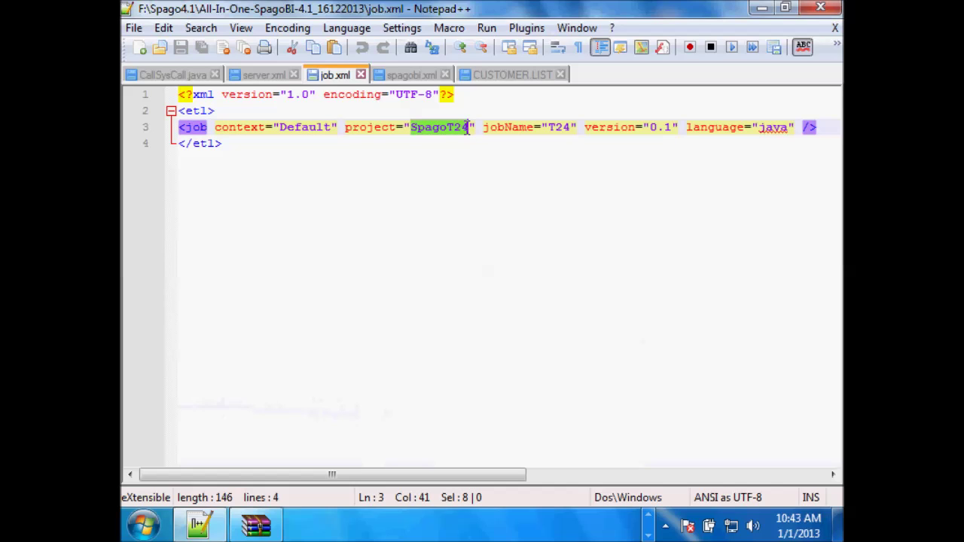
- Switch to the All-In-One-SpagoBI folder window, navigate to the RuntimeRepository java folder, and select the matching SpagoT24 project folder
click(647, 519)
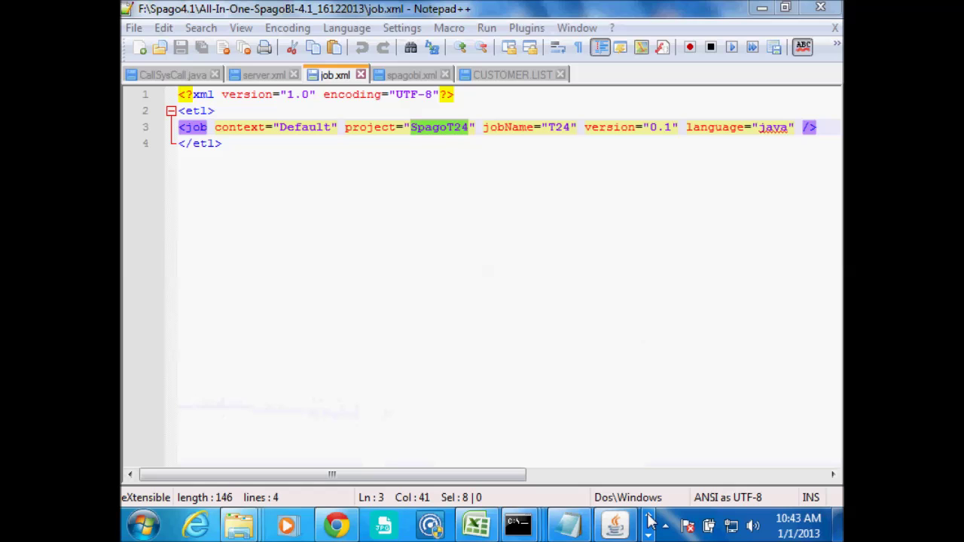
mouse_move(250, 527)
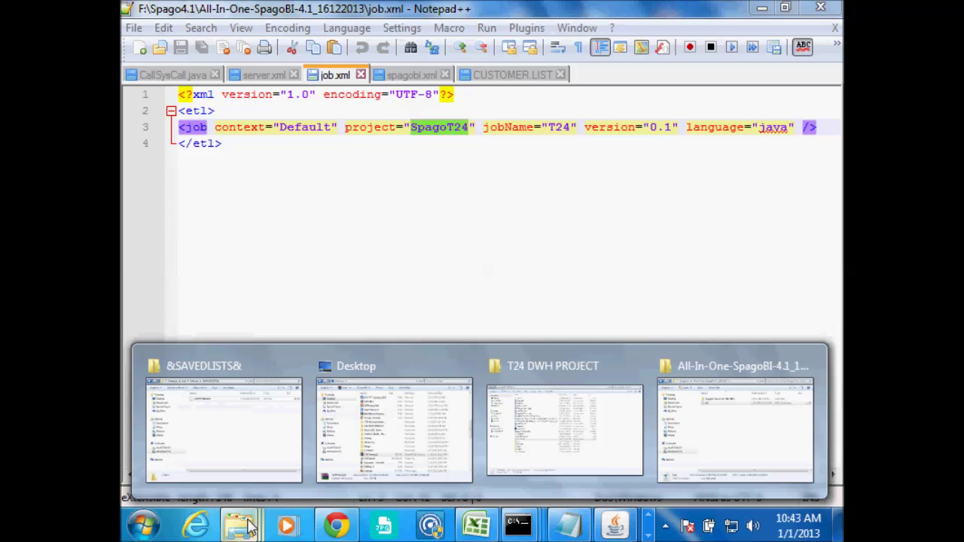
click(672, 407)
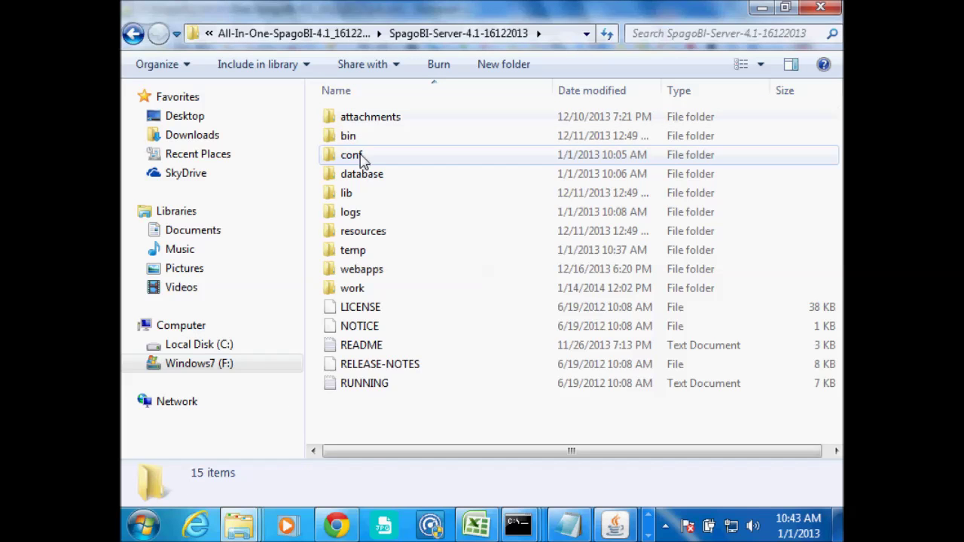
double_click(377, 235)
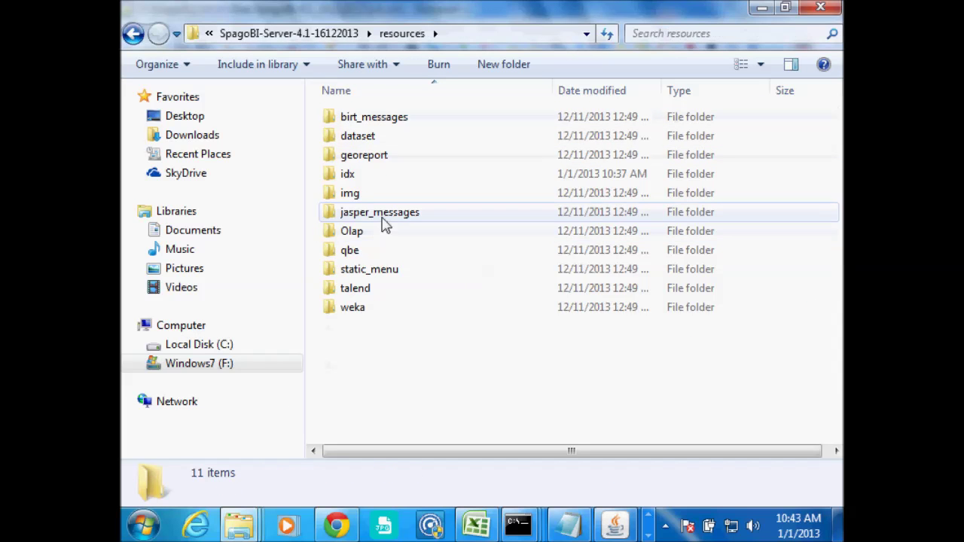
click(371, 295)
double_click(371, 295)
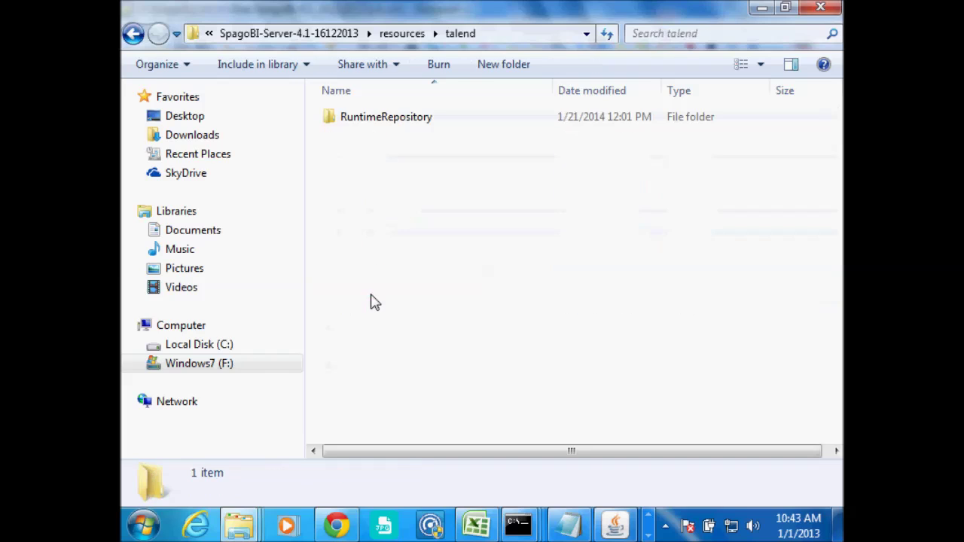
double_click(418, 130)
double_click(420, 129)
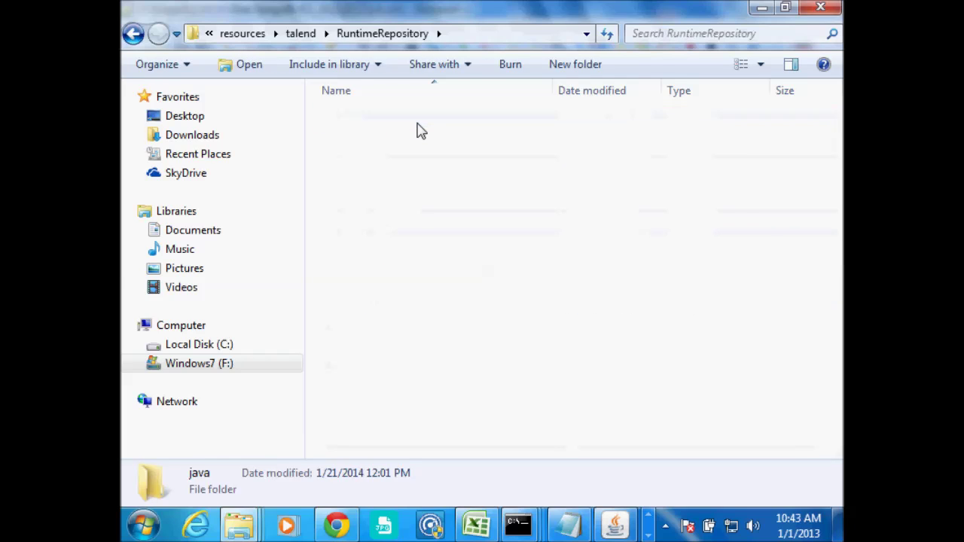
click(381, 140)
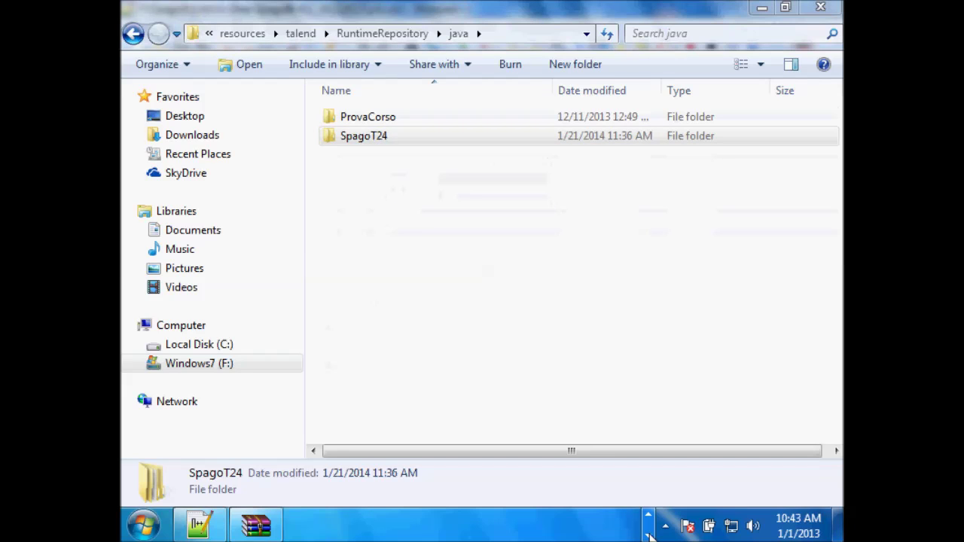
- Highlight the jobName="T24" attribute in job.xml and locate the matching T24 folder inside SpagoT24
click(199, 525)
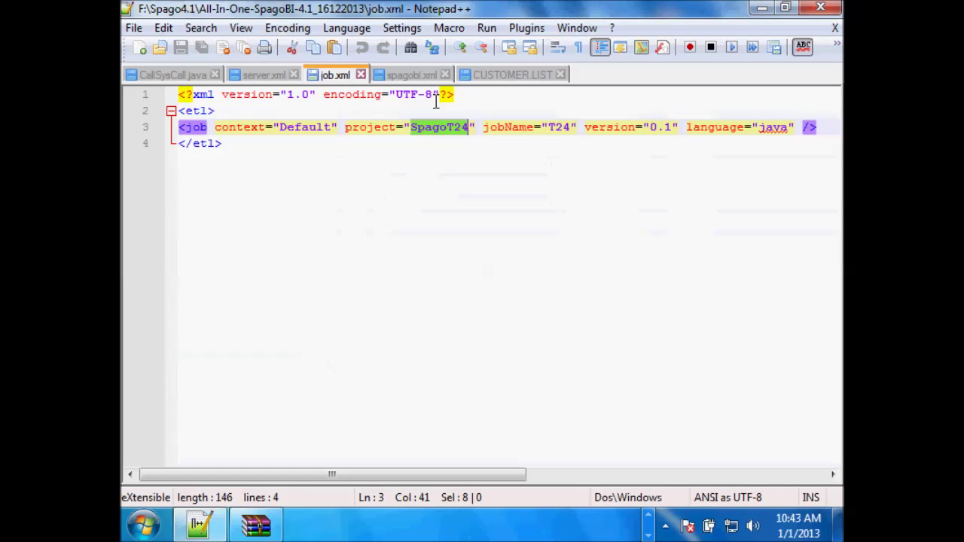
drag(576, 128, 484, 128)
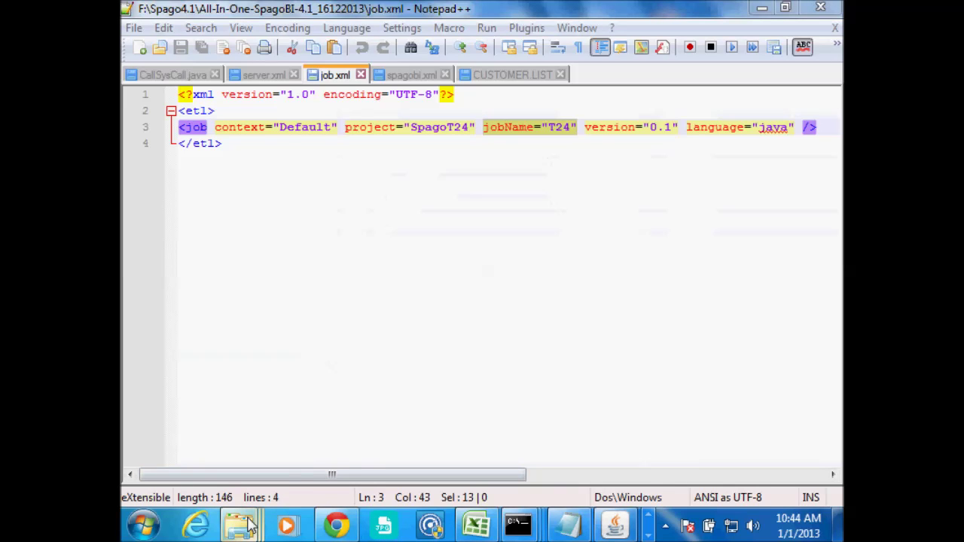
mouse_move(238, 525)
click(725, 420)
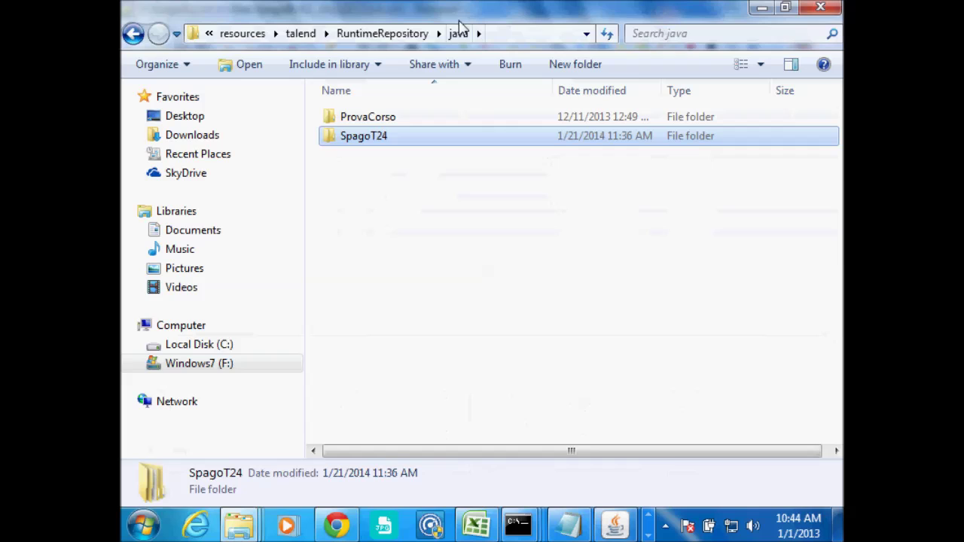
double_click(400, 147)
click(357, 145)
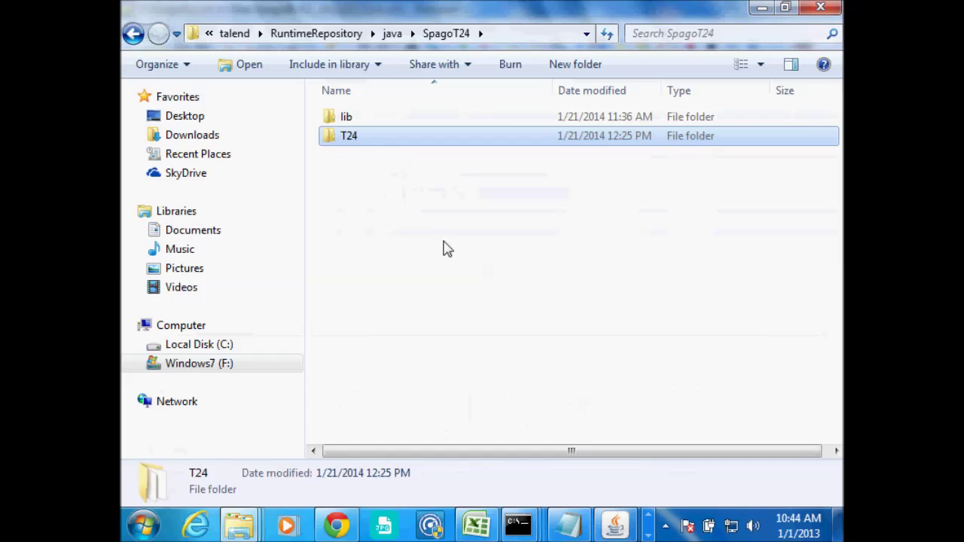
- Switch back to job.xml and clear the selection to review the complete job definition
click(648, 535)
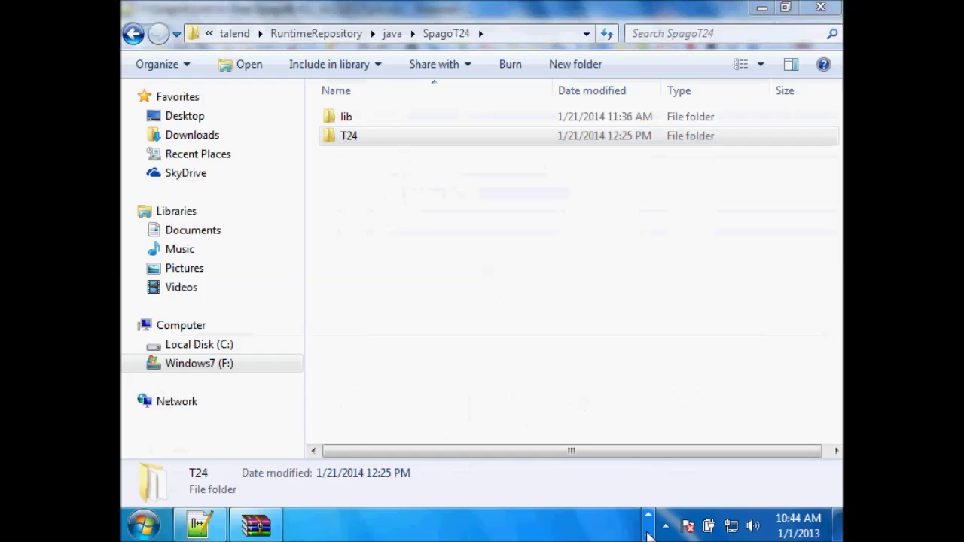
click(198, 525)
click(378, 353)
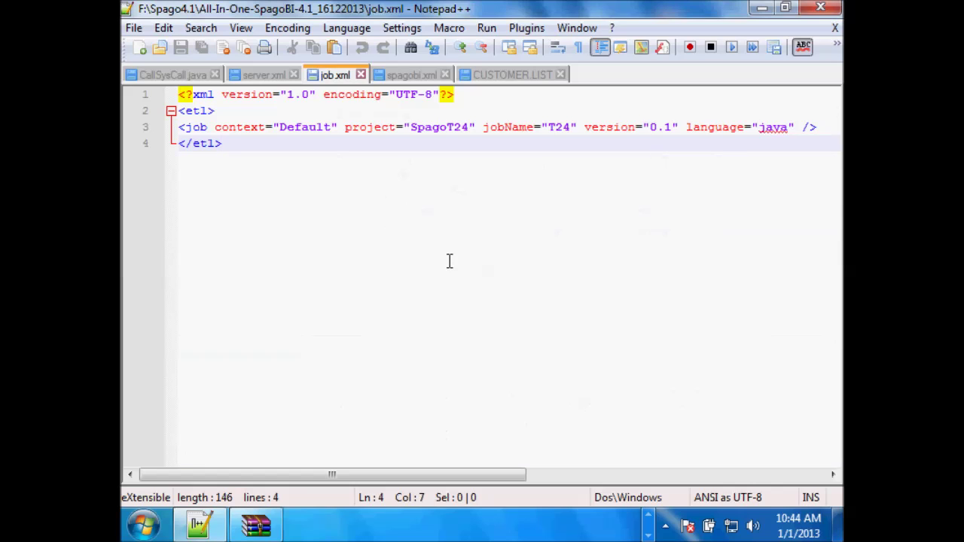
- Switch to SpagoBI in Chrome and open the details of the Customer Load ETL document from the document browser
click(649, 519)
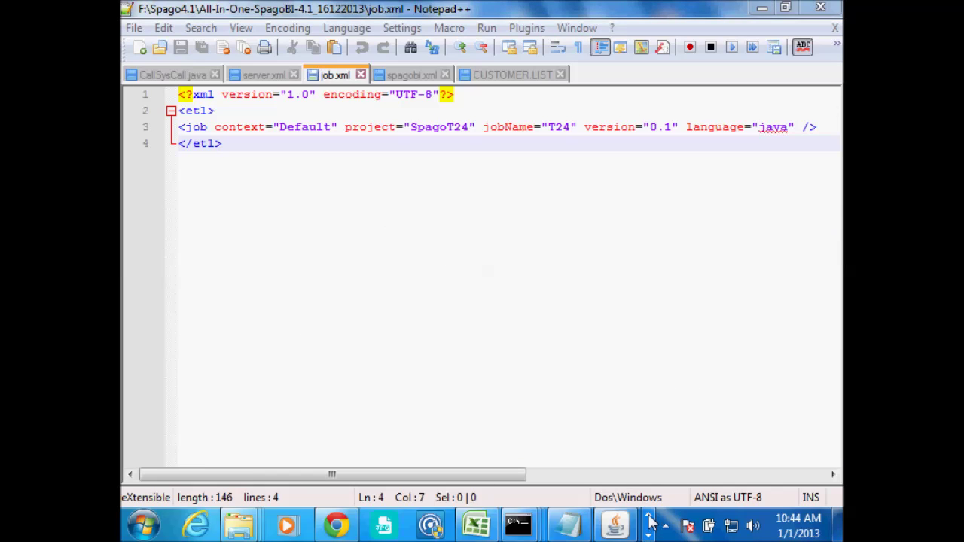
click(336, 525)
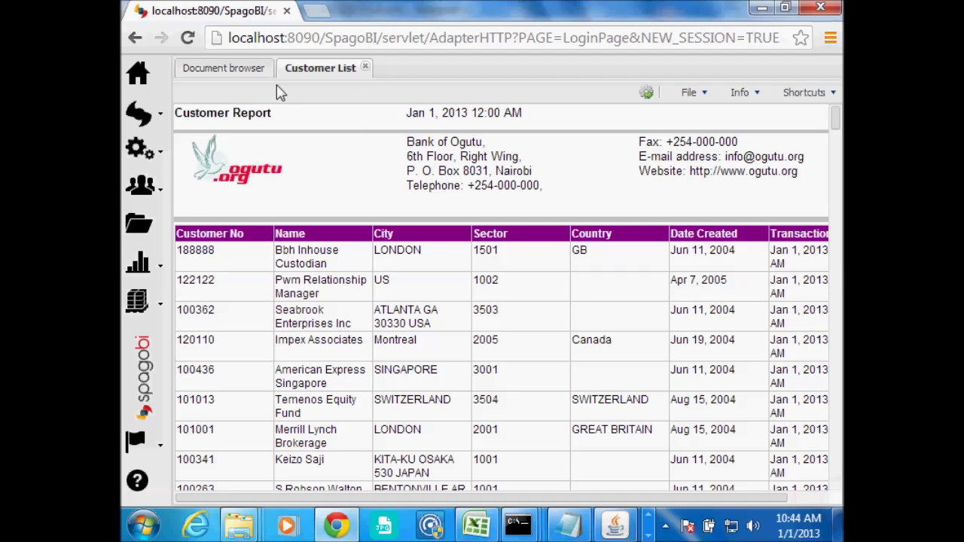
click(260, 73)
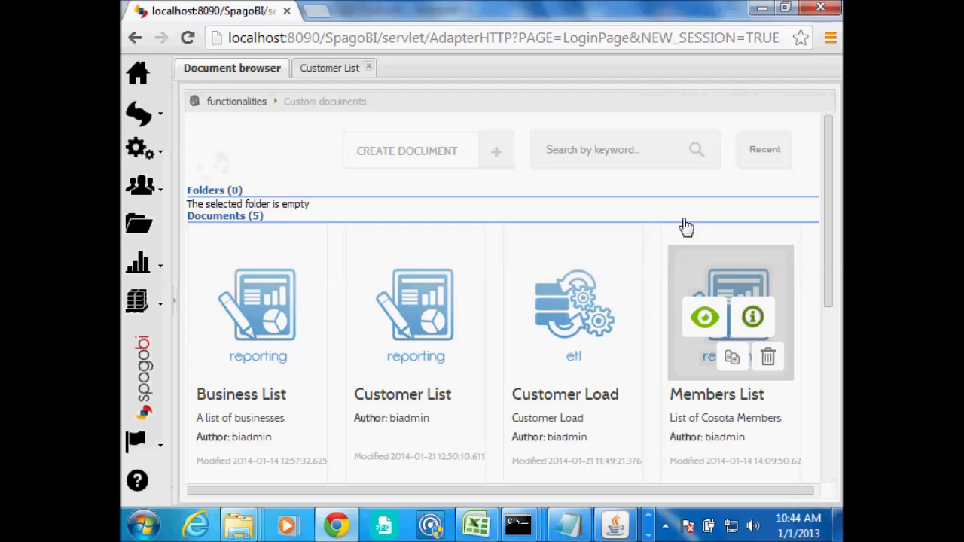
mouse_move(618, 415)
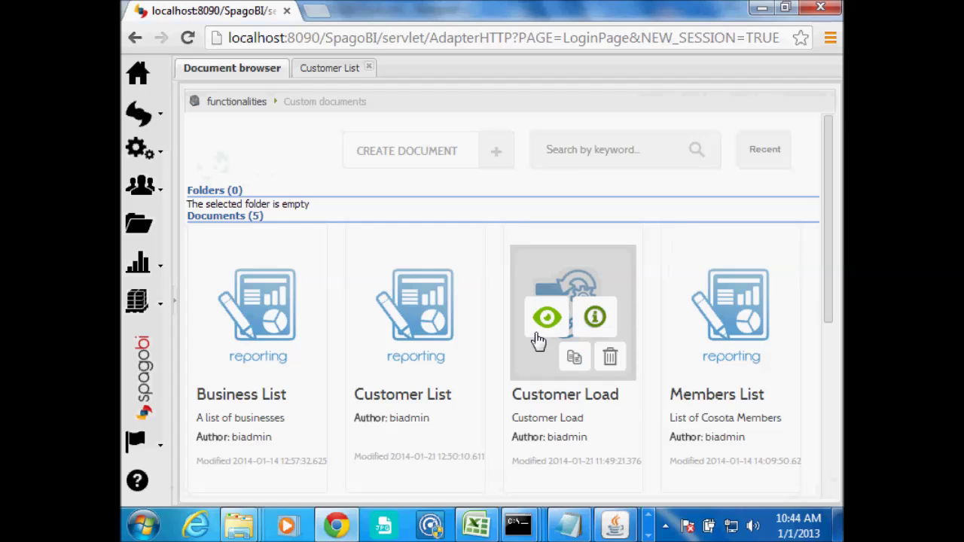
click(548, 332)
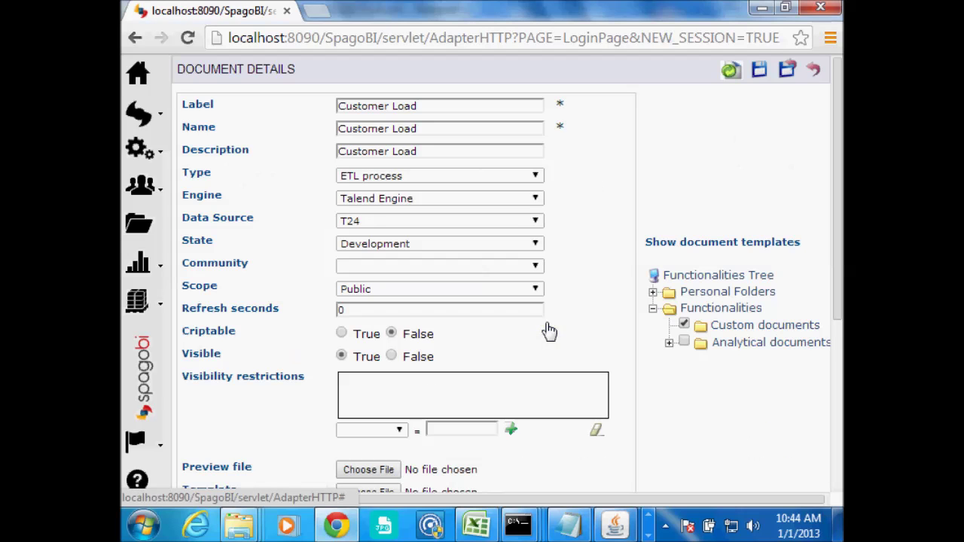
- Highlight the Customer Load document's label and choose ETL process as its type
drag(437, 106, 312, 106)
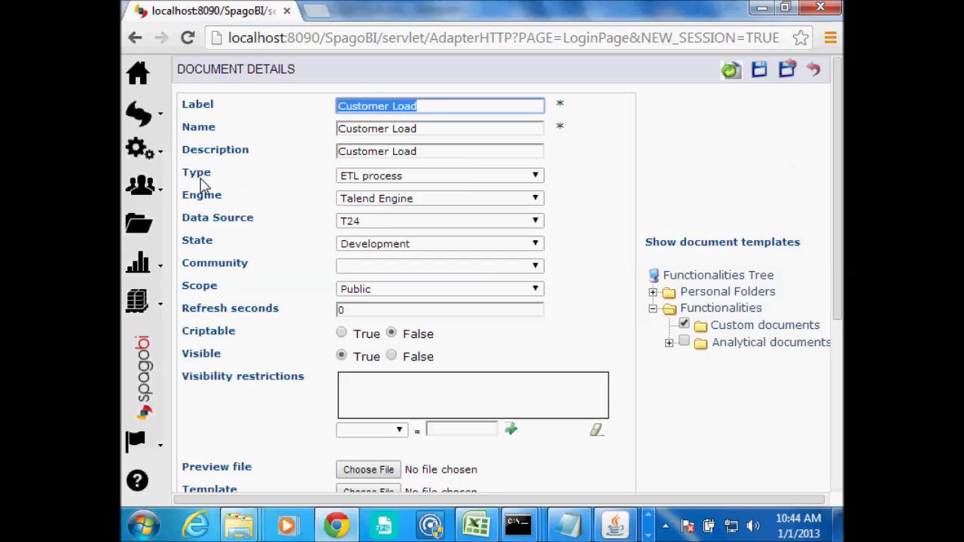
click(360, 177)
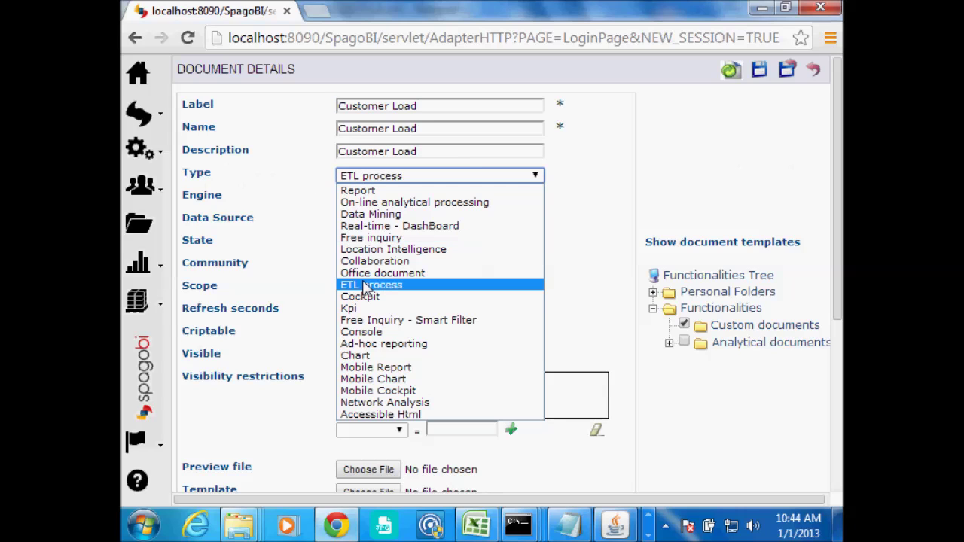
click(367, 287)
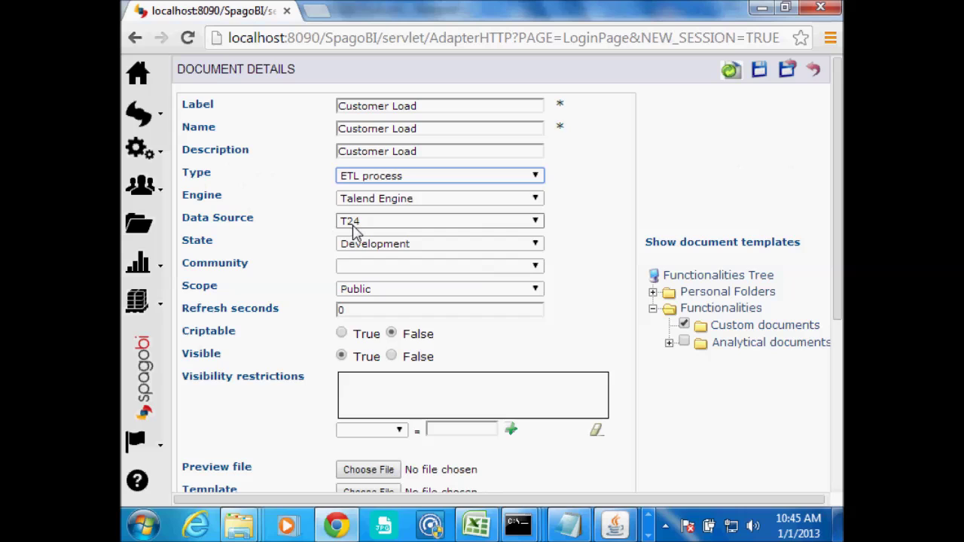
- Open the T24 data source to examine its connection settings and highlight the database name t24wh in the URL
click(140, 148)
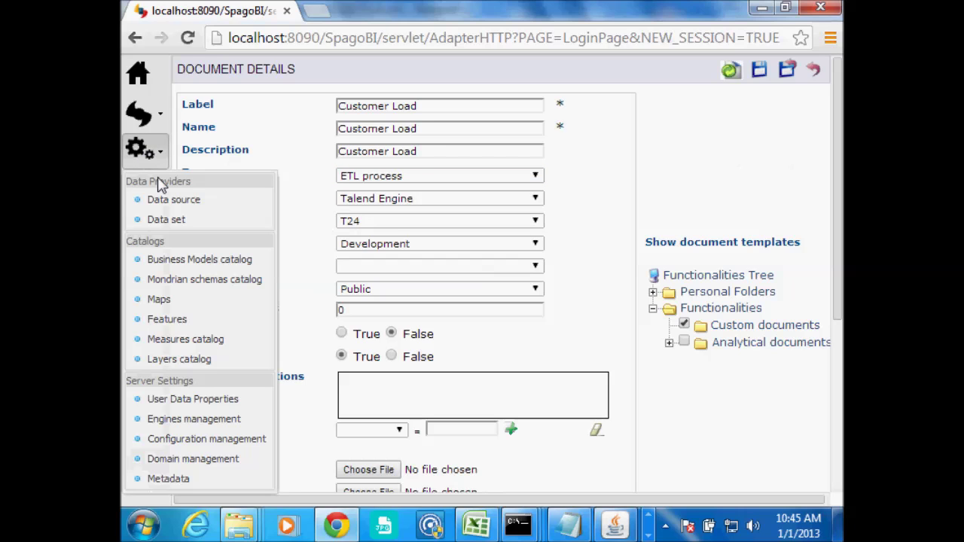
click(175, 202)
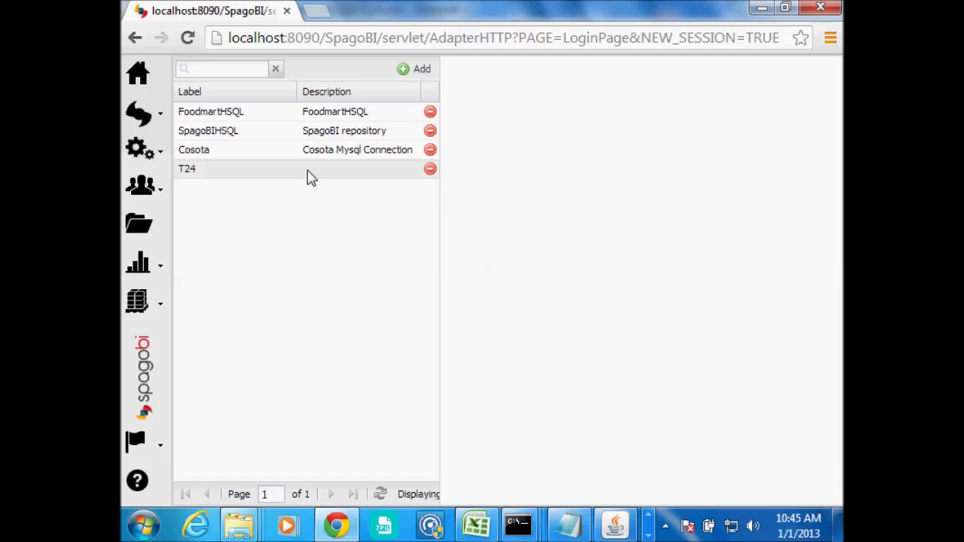
click(312, 172)
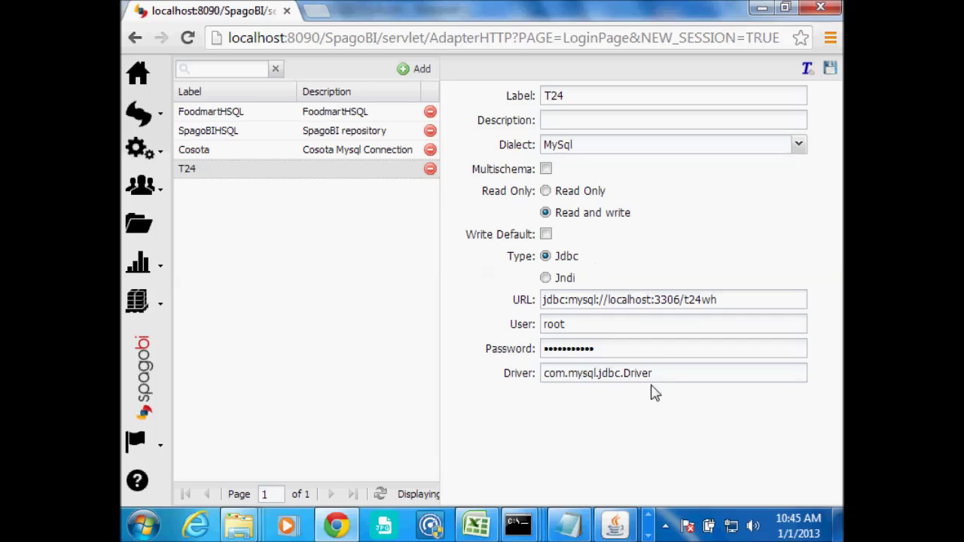
click(686, 300)
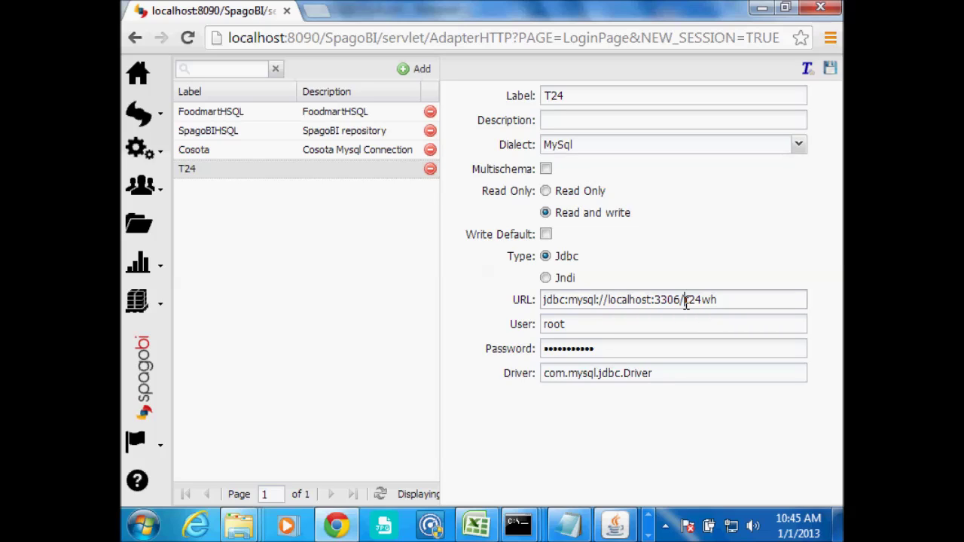
drag(683, 300, 720, 300)
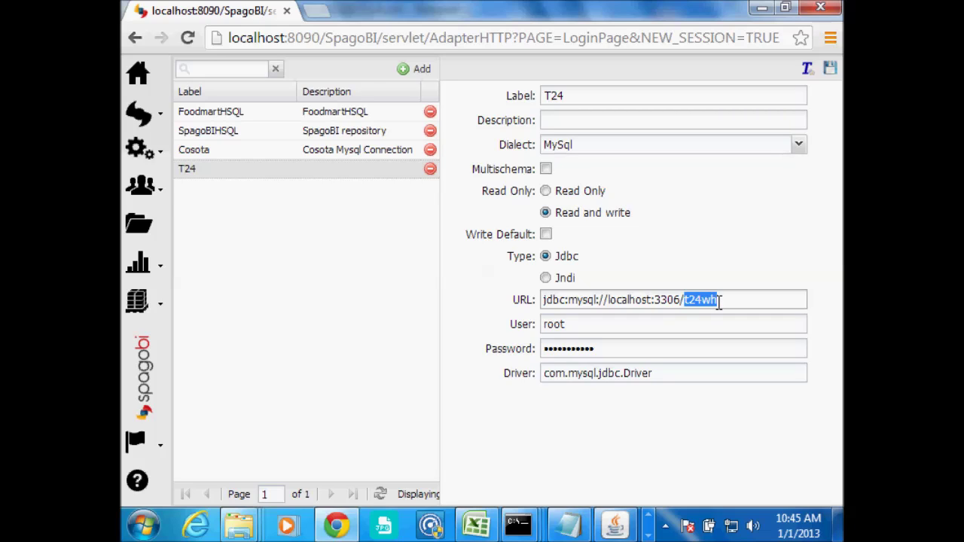
- Return to the document browser and open the details of Customer Load in the Custom documents folder
click(149, 231)
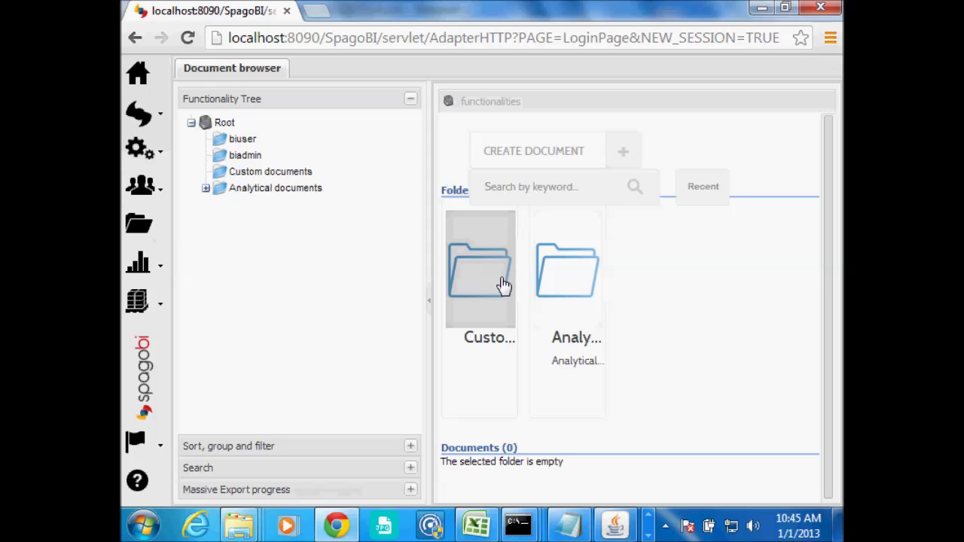
click(500, 284)
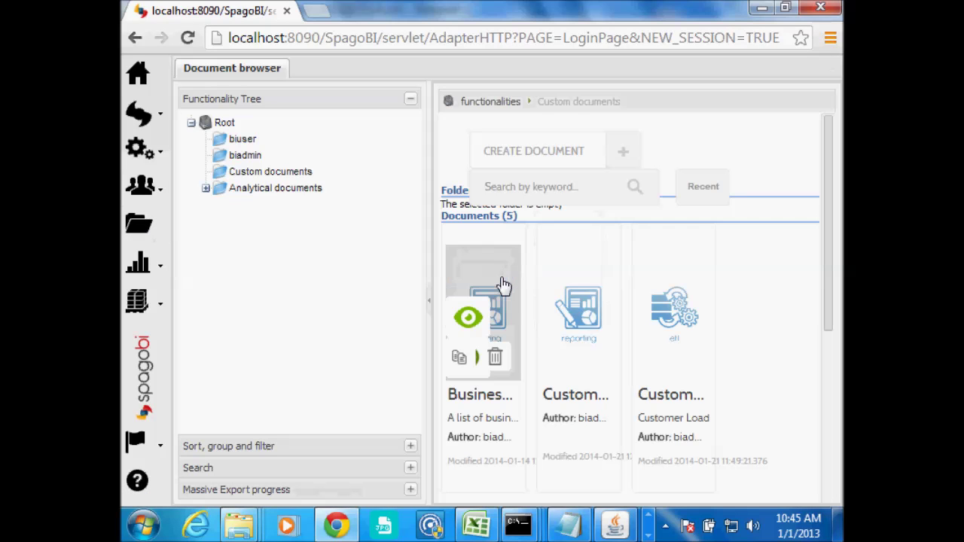
click(429, 301)
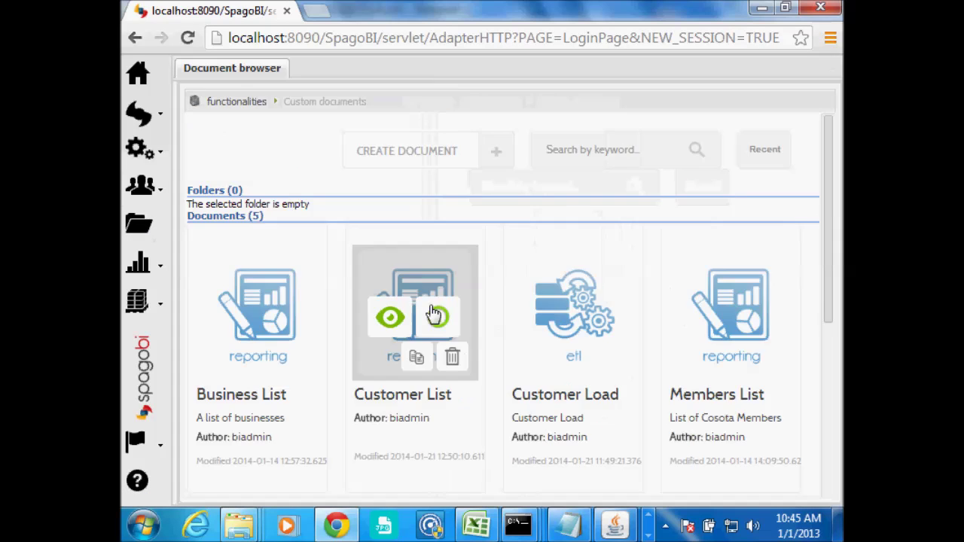
click(554, 320)
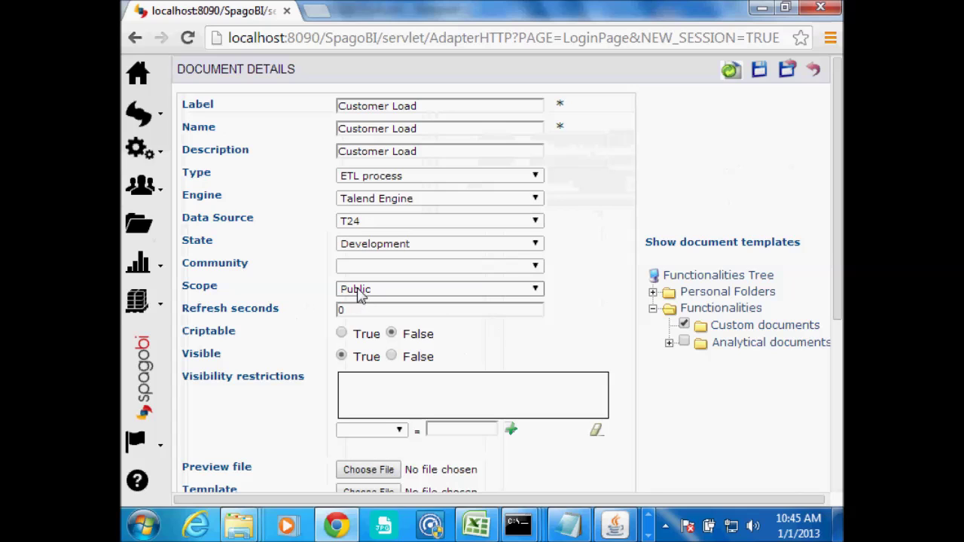
- Choose job.xml from the Spago4.1 All-In-One-SpagoBI-4.1_16122013 folder as the Customer Load document's template
scroll(834, 241, down, 2)
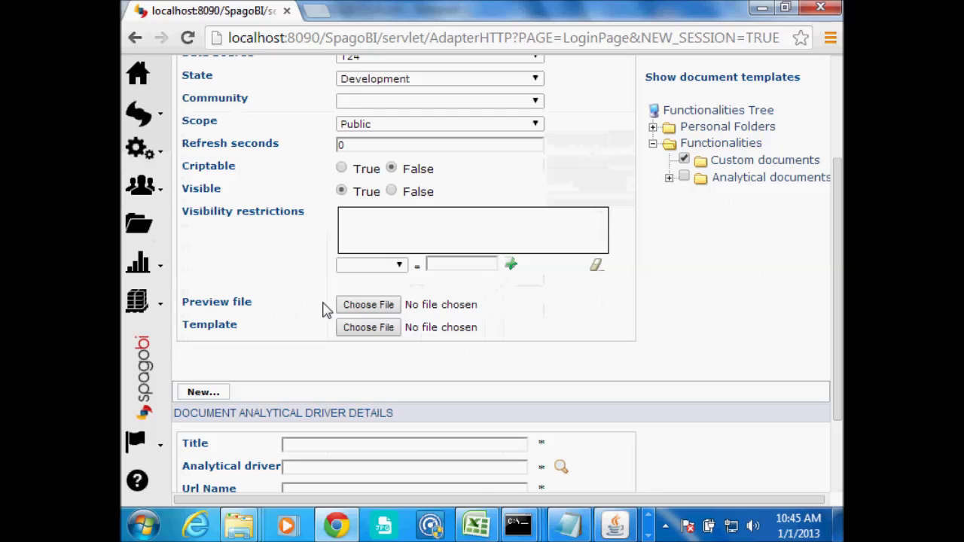
click(350, 334)
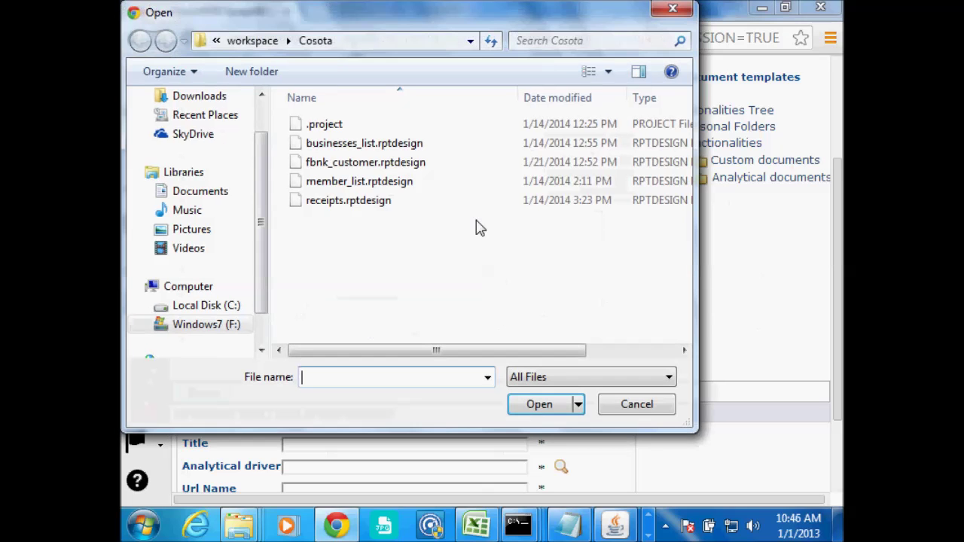
click(256, 42)
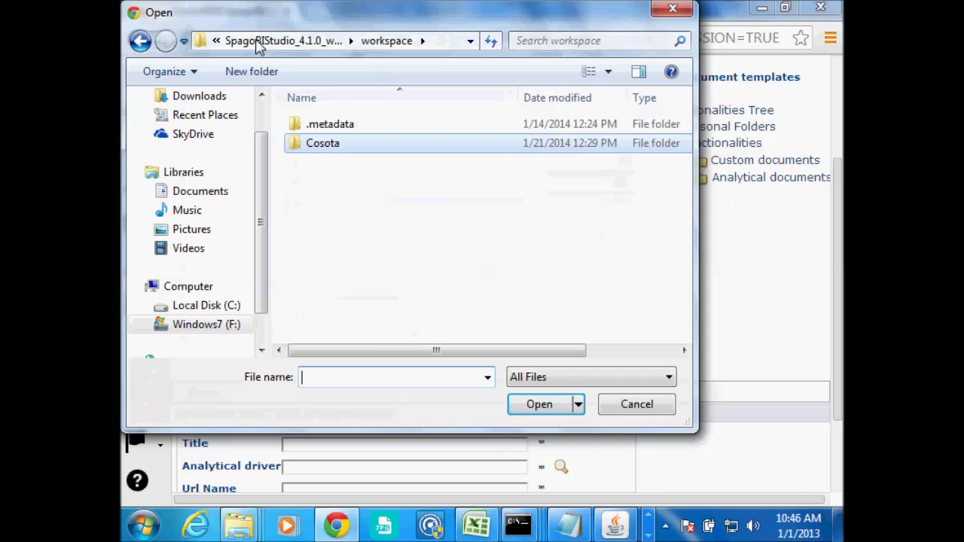
click(216, 42)
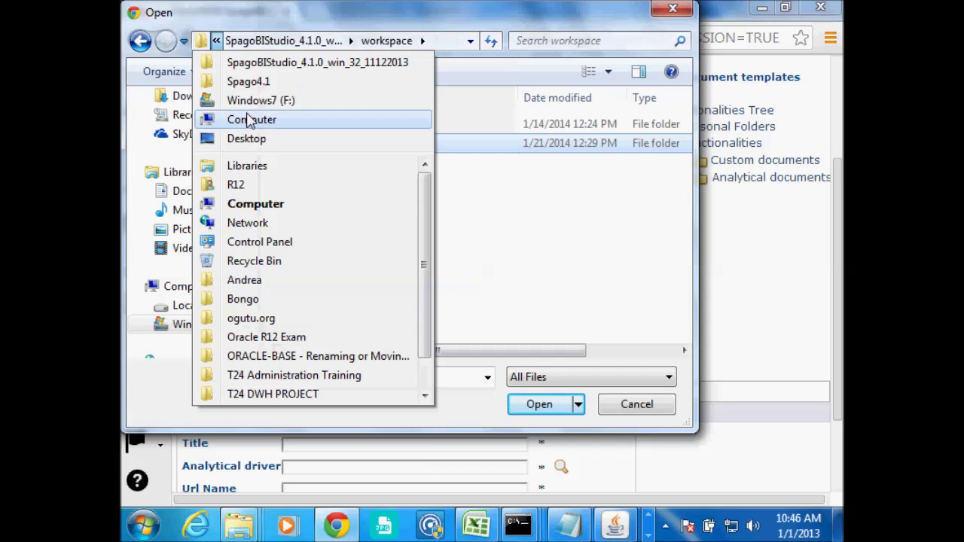
click(248, 81)
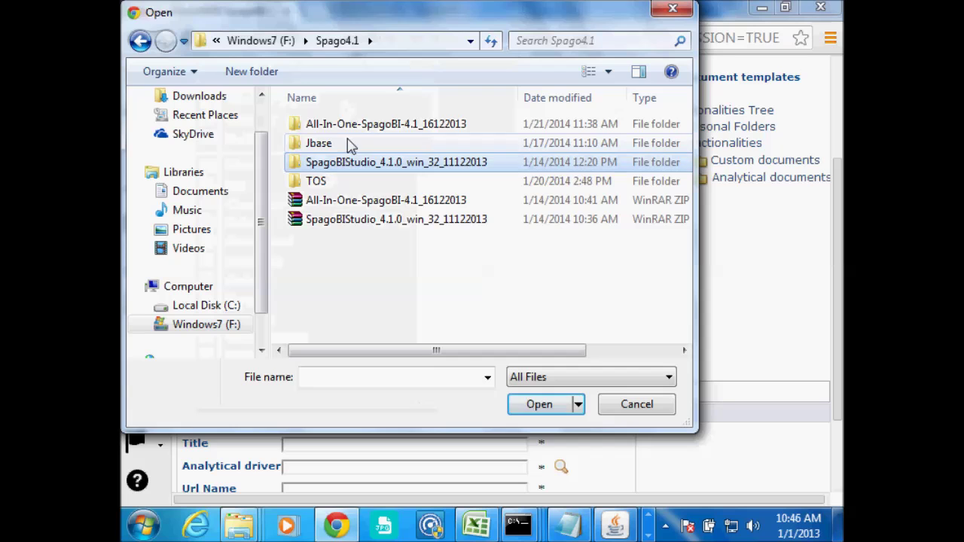
double_click(340, 128)
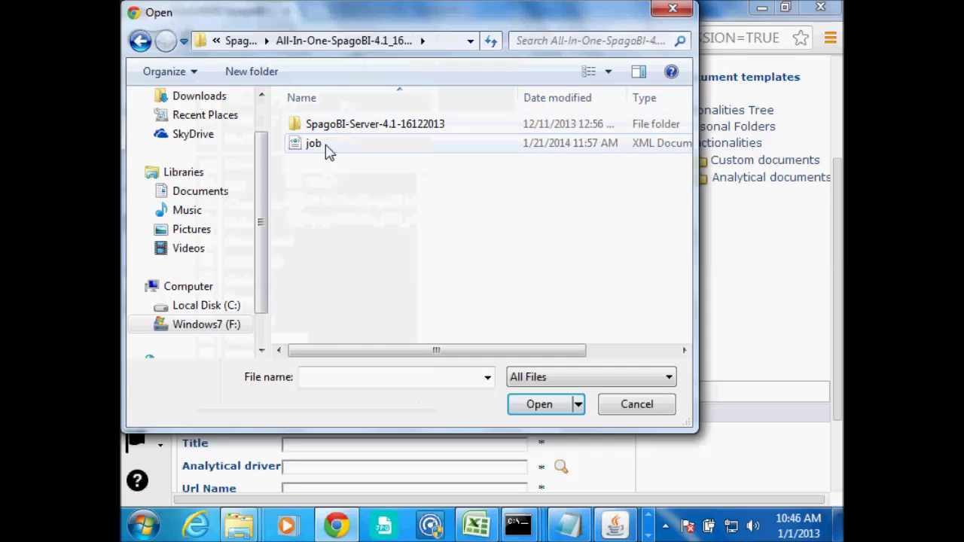
double_click(313, 143)
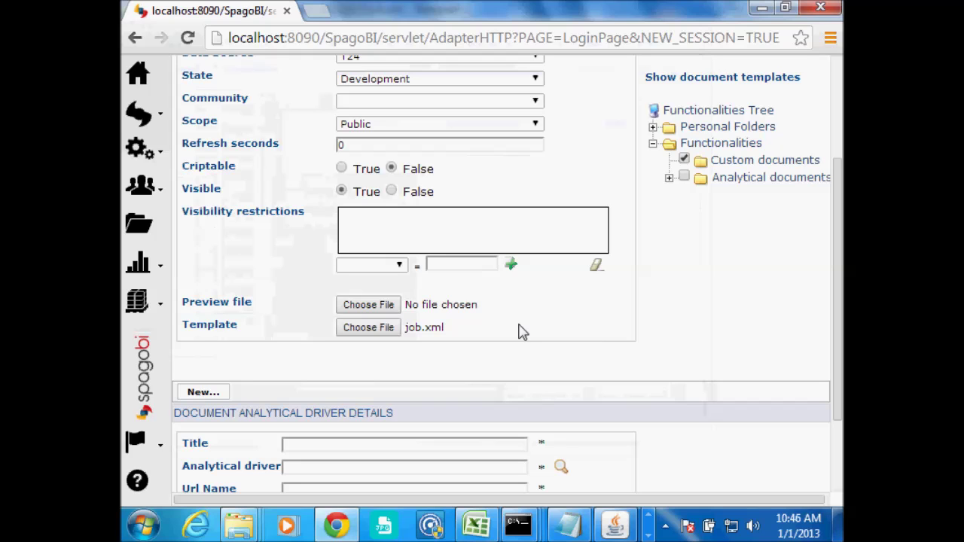
- Save the Customer Load document with a return to the document browser and reopen the Custom documents folder
drag(837, 286, 838, 219)
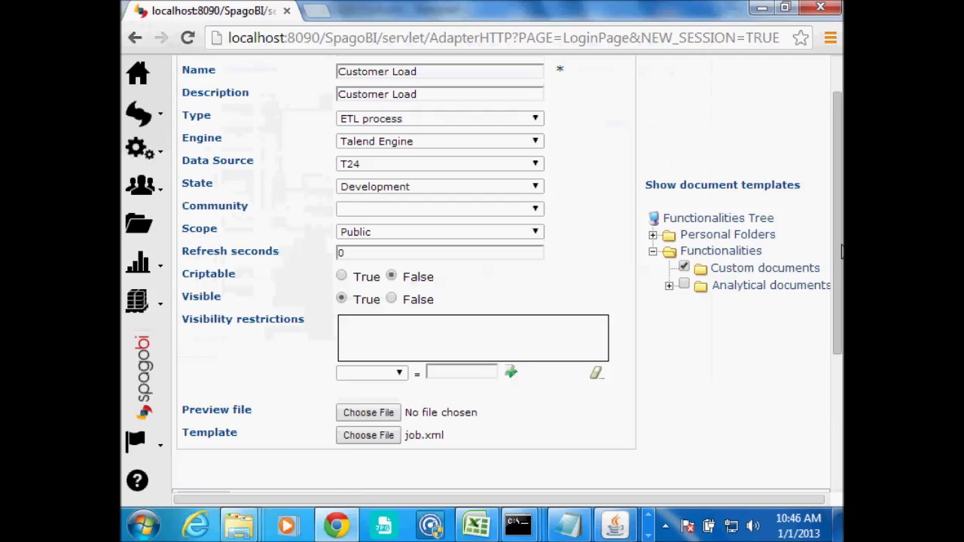
scroll(838, 226, up, 1)
click(786, 75)
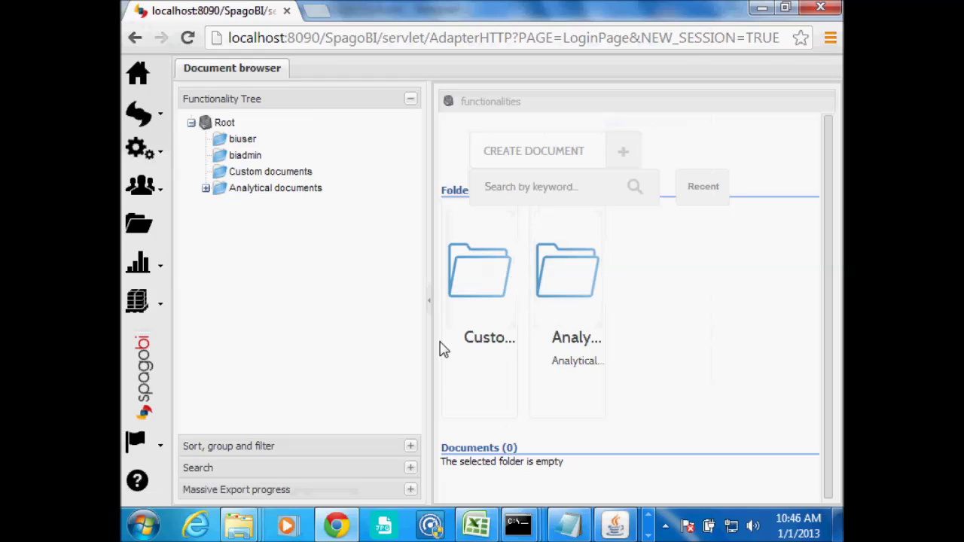
click(430, 309)
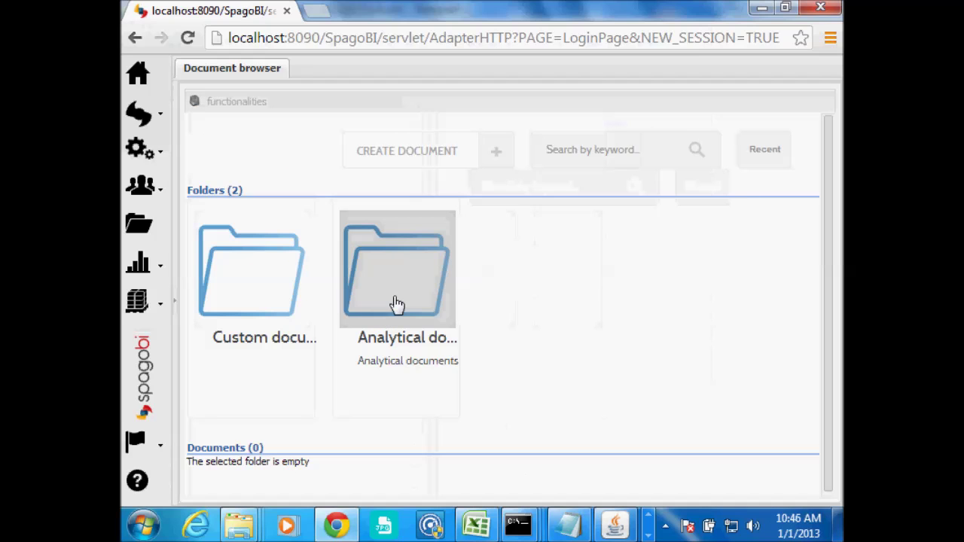
click(290, 306)
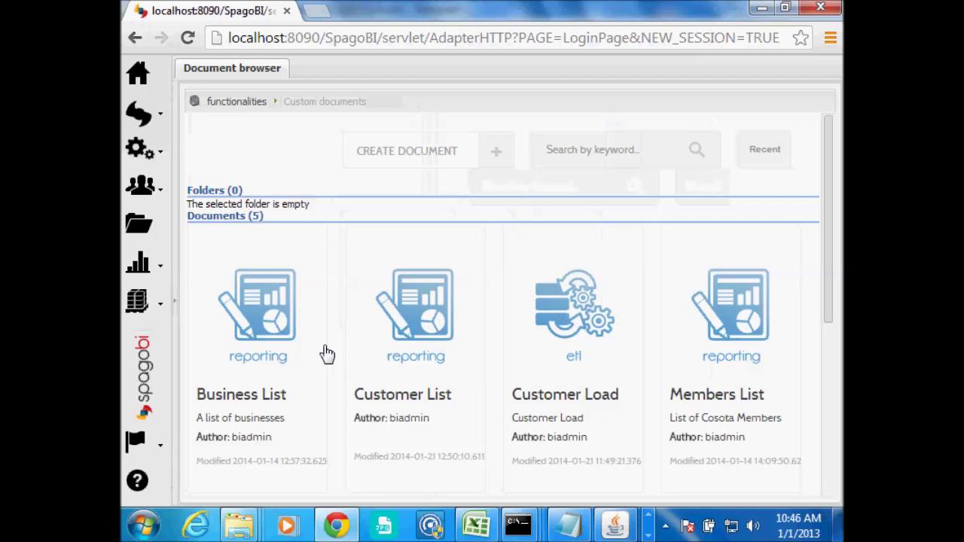
- Switch to the MySQL console and count the rows with select count(*) from fbnk_customer;
mouse_move(520, 528)
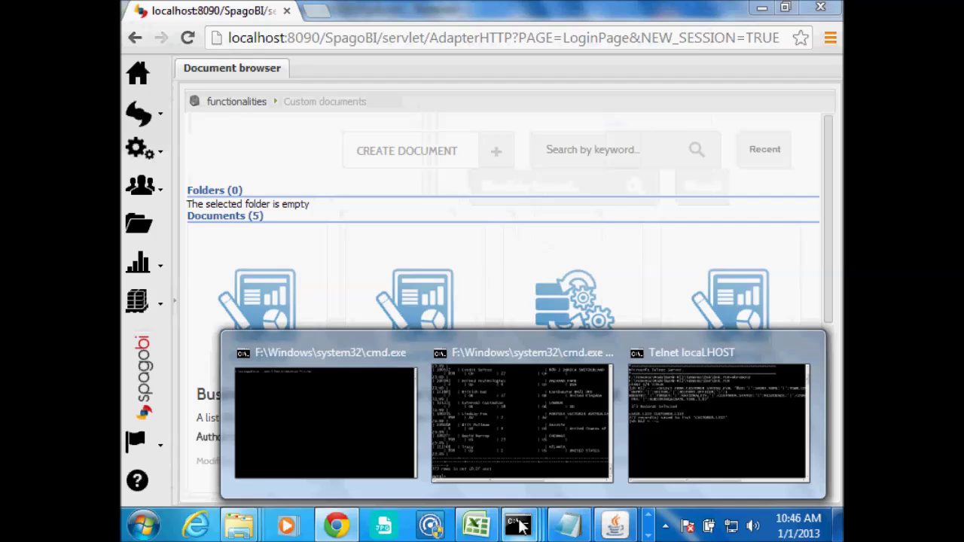
click(499, 452)
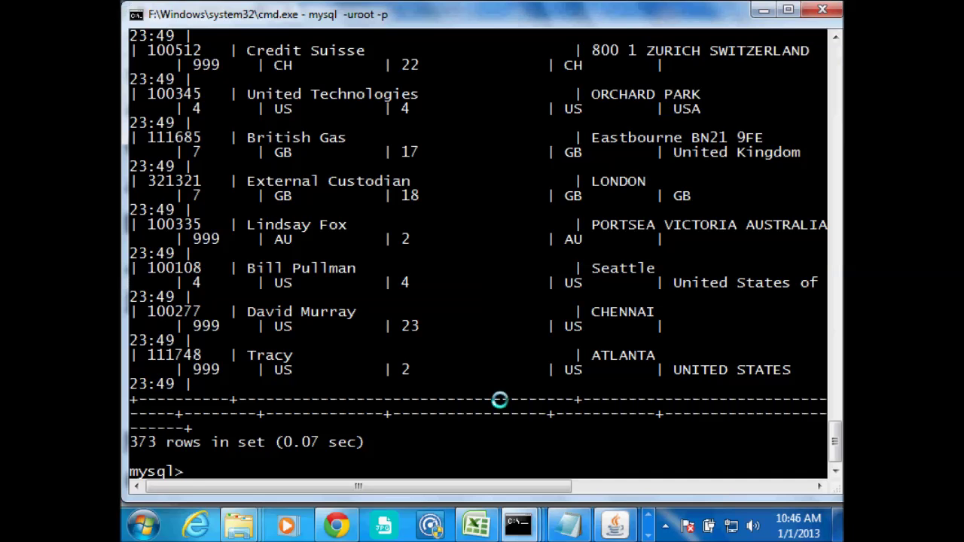
key(Up)
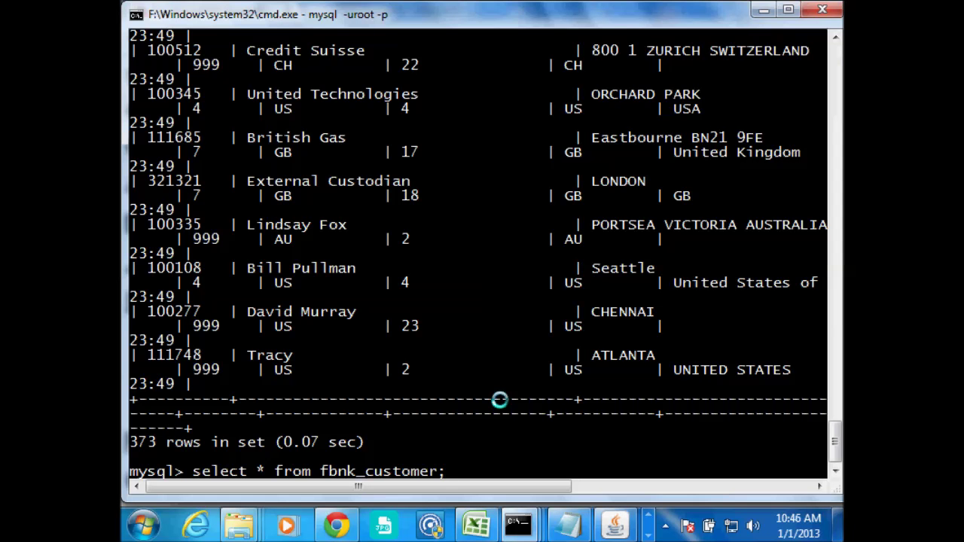
key(Left)
key(Left)
key(Left)
key(Left)
key(Left)
key(Left)
key(Left)
key(Left)
key(Left)
text(count(*)
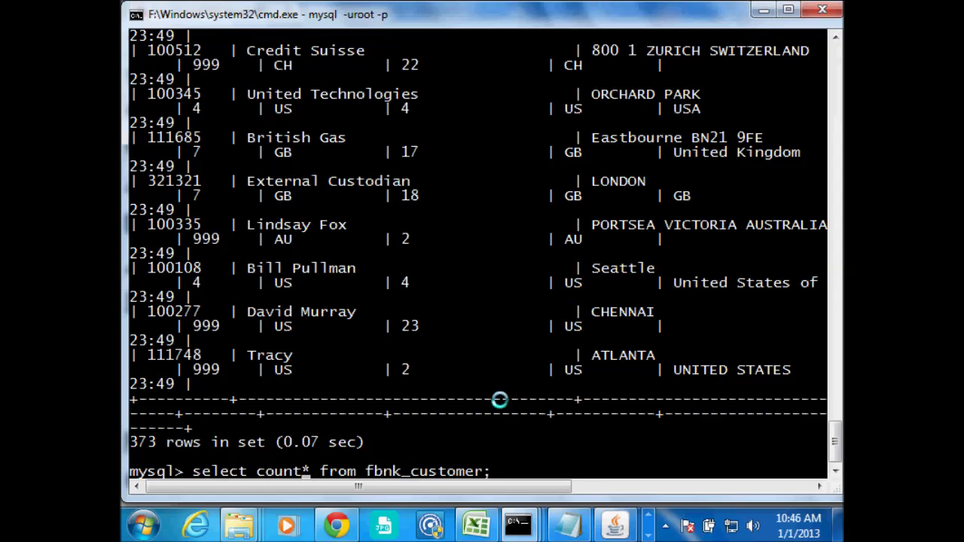
text())
key(Return)
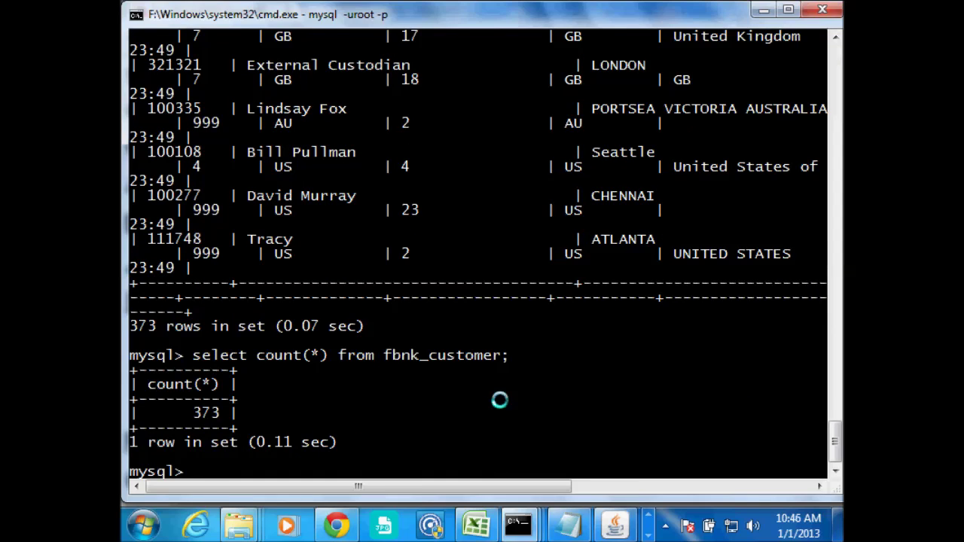
- Empty the customer table by running truncate table fbnk_customer;
text(truncate tan)
text(le)
key(BackSpace)
key(BackSpace)
key(BackSpace)
text(ble fbn)
text(k_c)
text(tomer;)
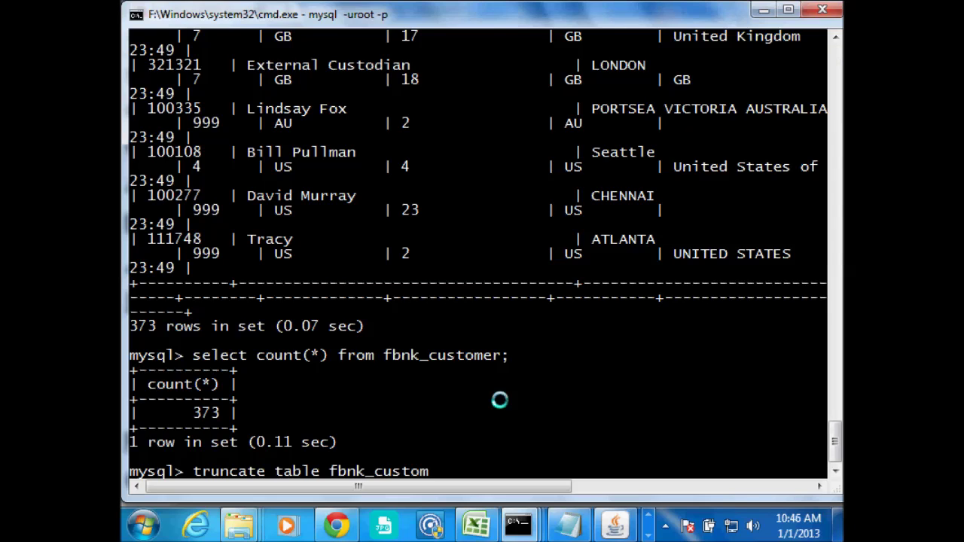
key(Return)
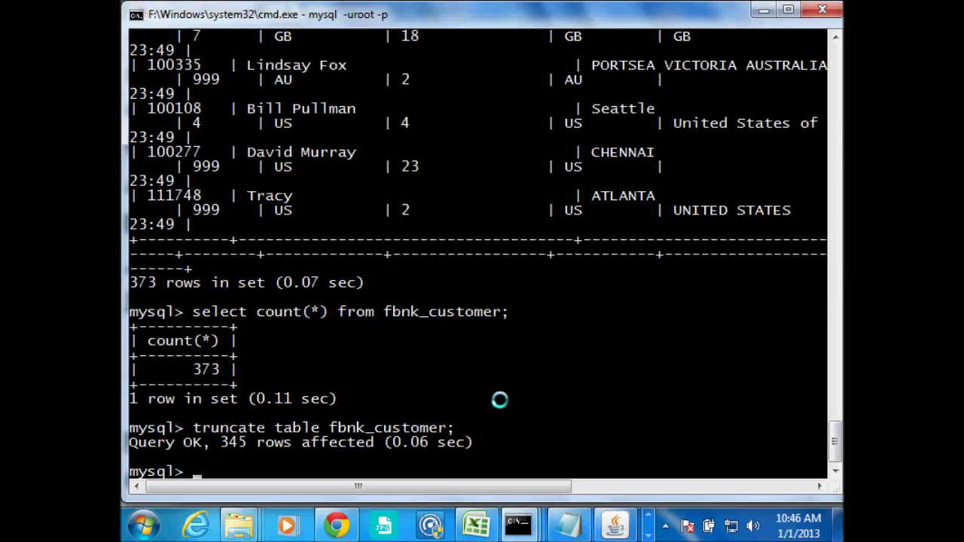
- Rerun the fbnk_customer row count to check the truncated table
key(Up)
key(Up)
key(Return)
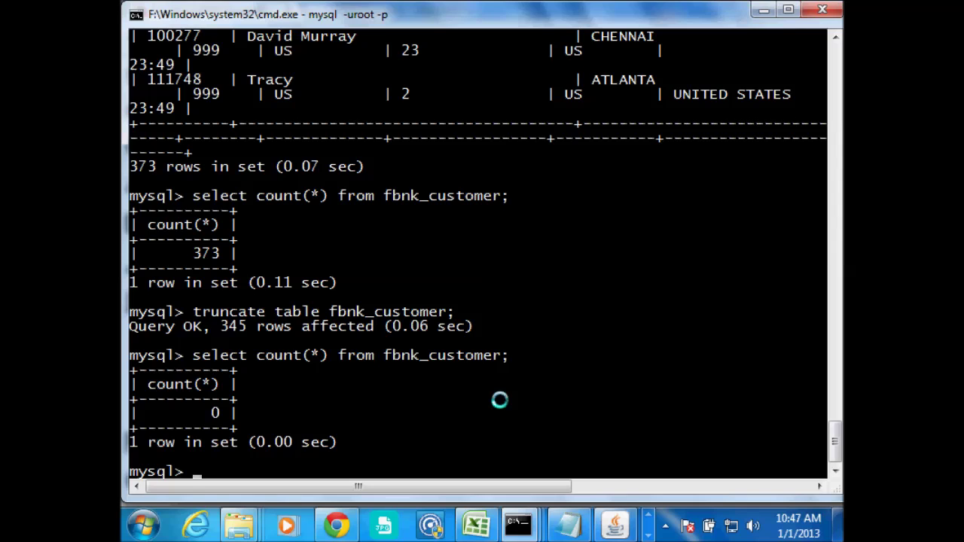
- Switch back to SpagoBI in Chrome, execute the Customer Load ETL document and highlight its status message
click(338, 522)
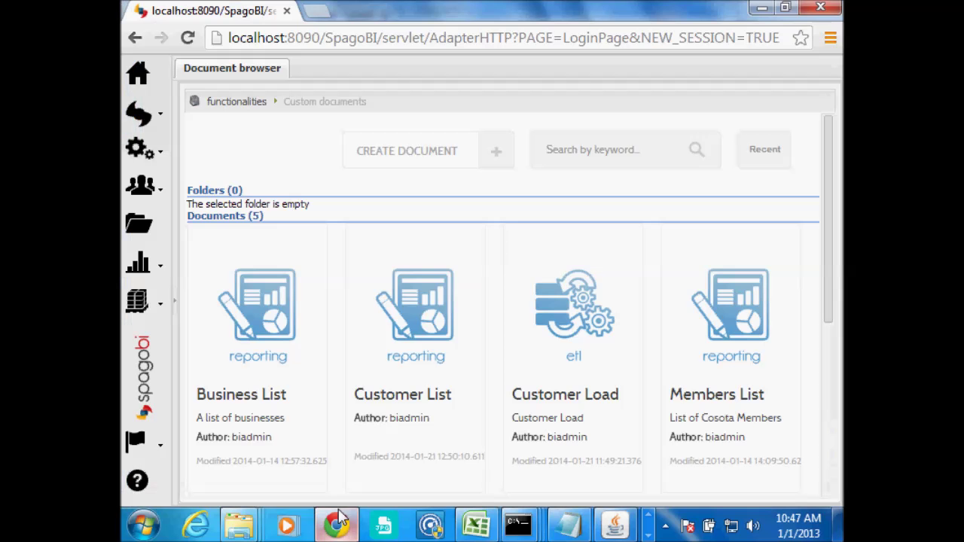
mouse_move(571, 271)
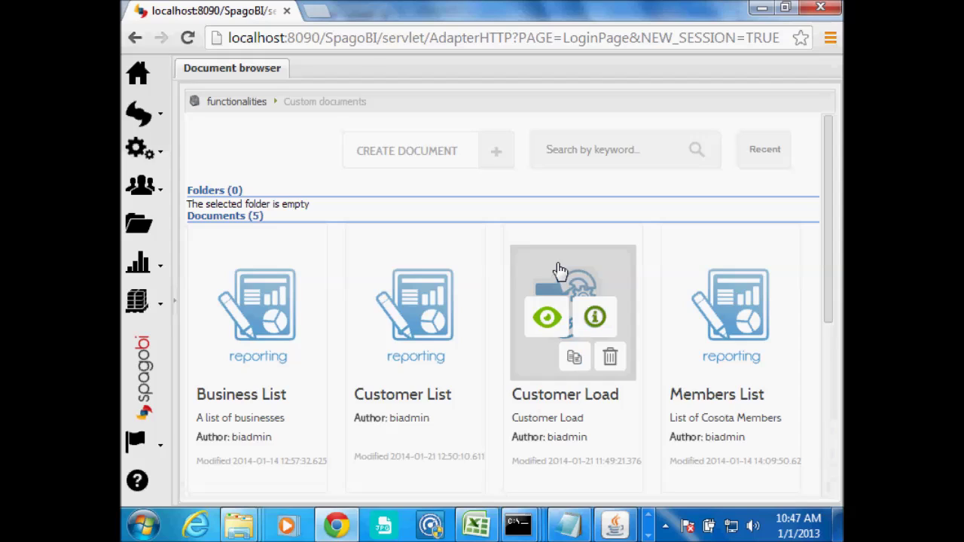
click(560, 272)
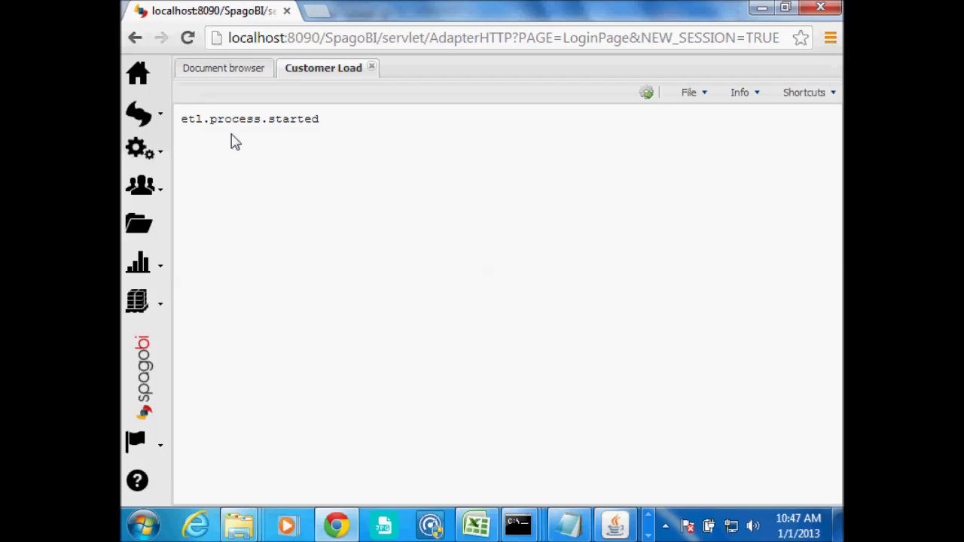
drag(184, 117, 340, 116)
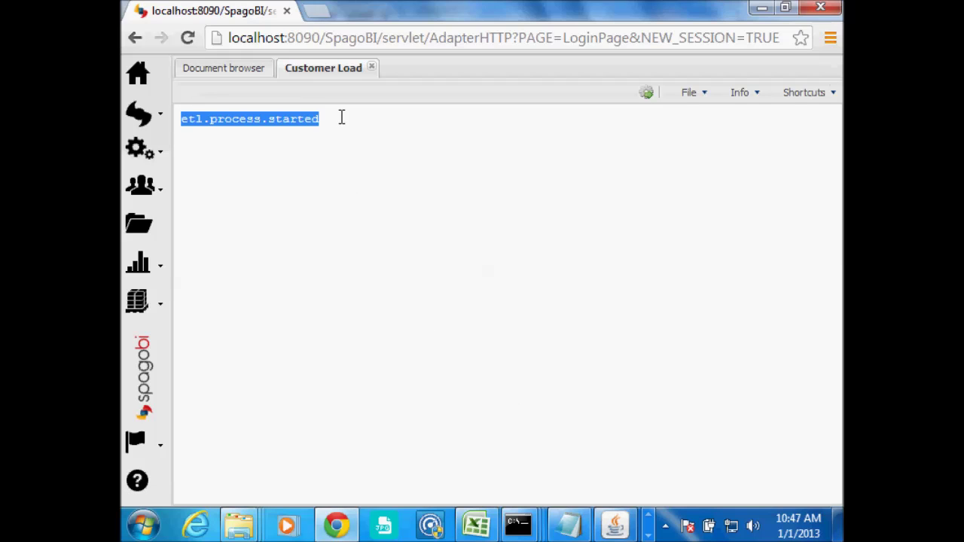
- Return to the MySQL console and count the fbnk_customer rows again to verify the ETL load
click(519, 533)
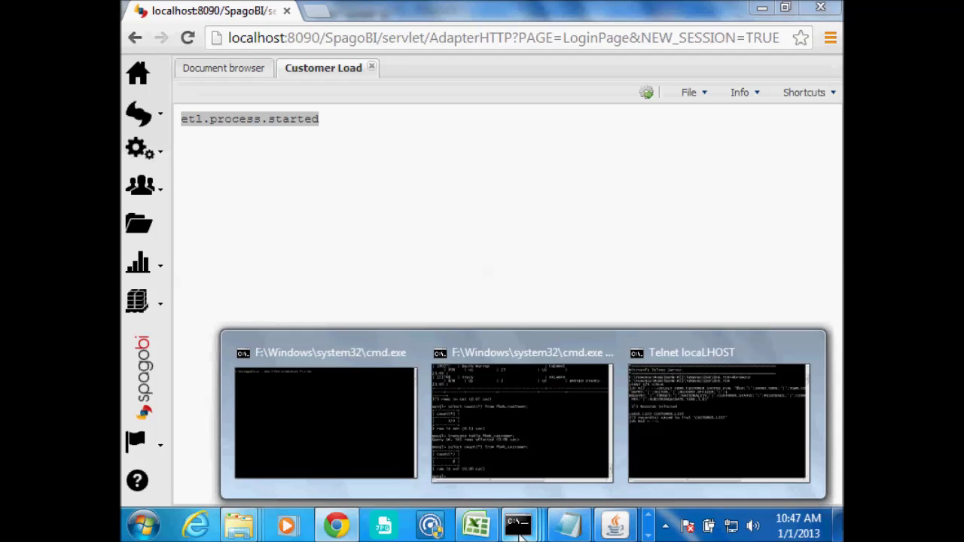
click(491, 452)
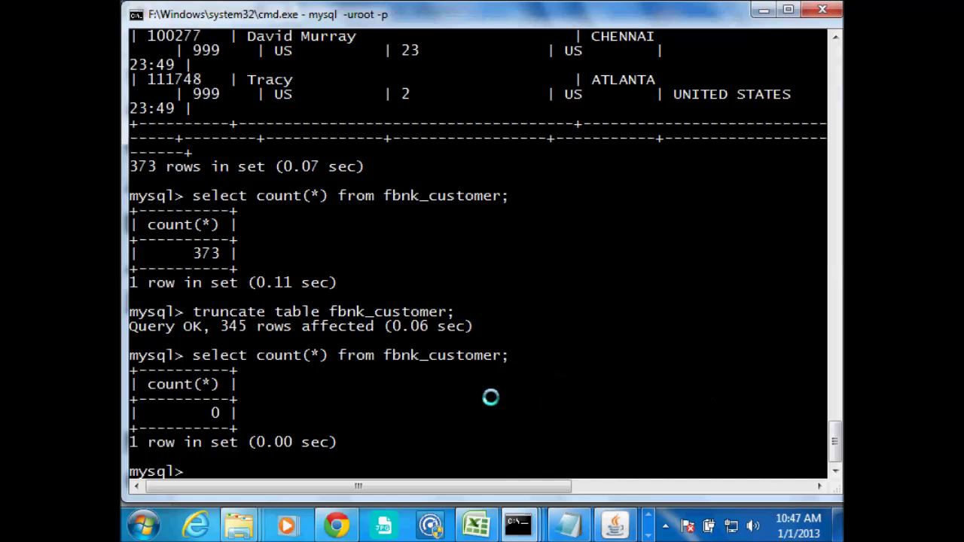
key(Up)
key(Return)
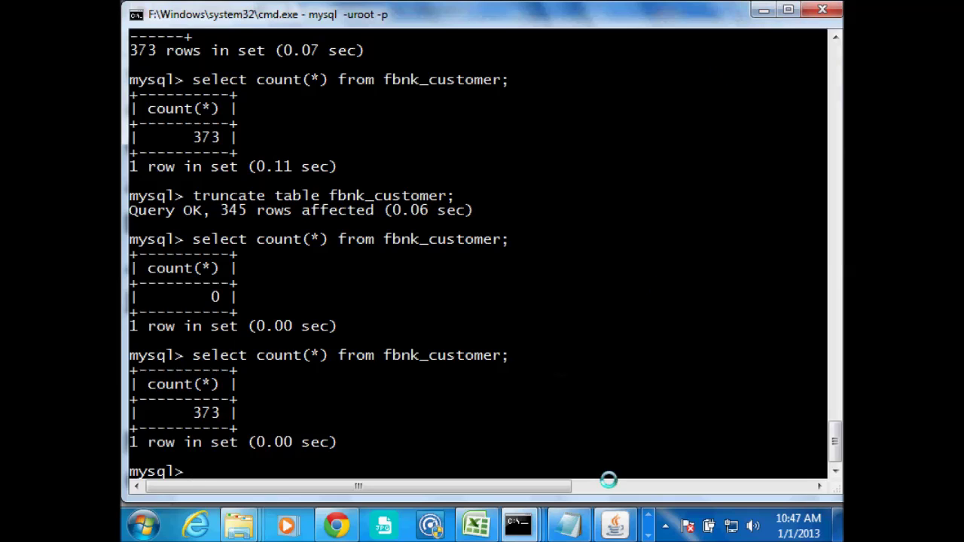
- Check the Tomcat console, then go back to SpagoBI in Chrome and close the Customer Load execution
click(608, 531)
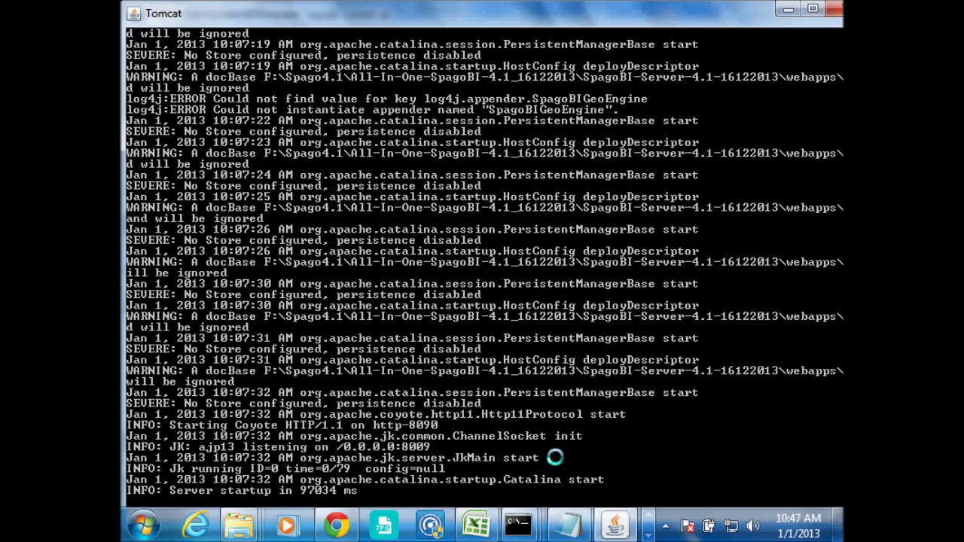
click(335, 527)
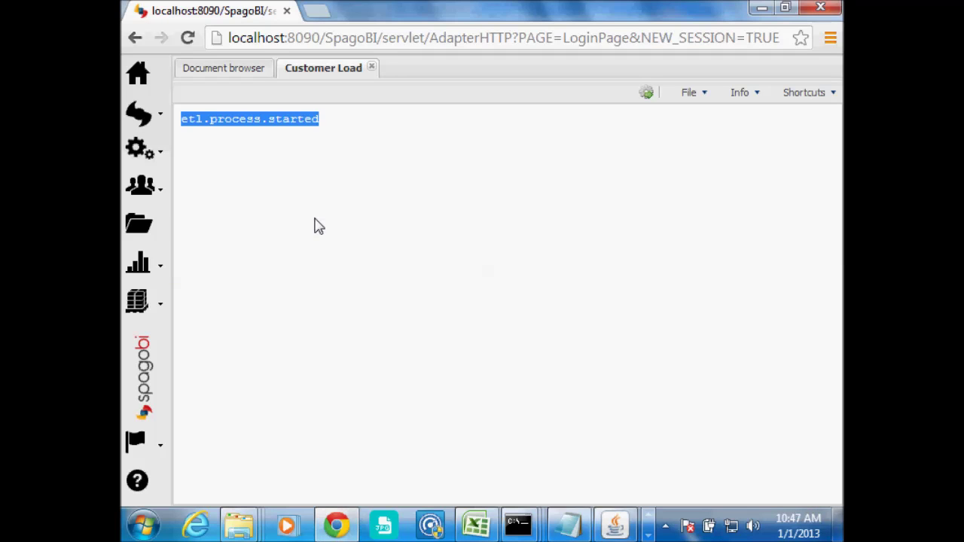
click(326, 134)
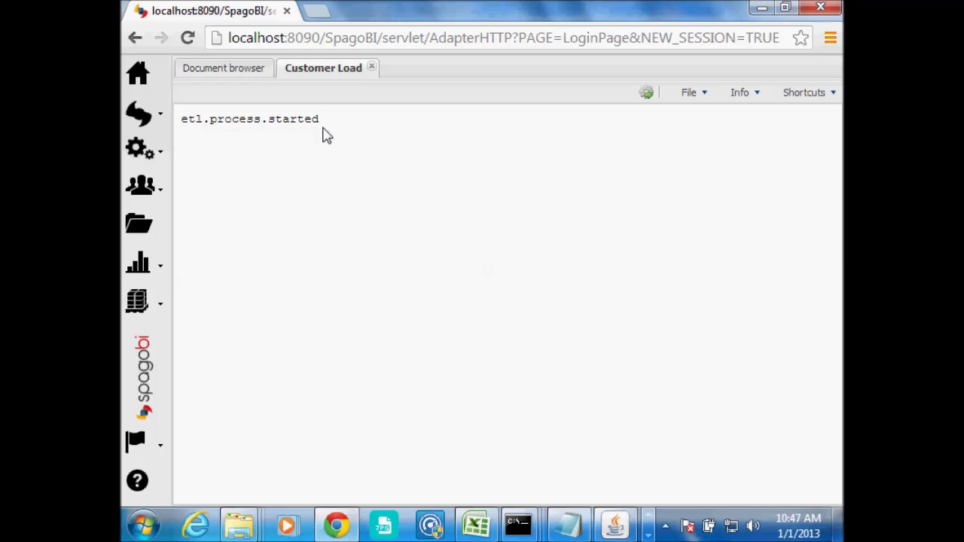
click(371, 68)
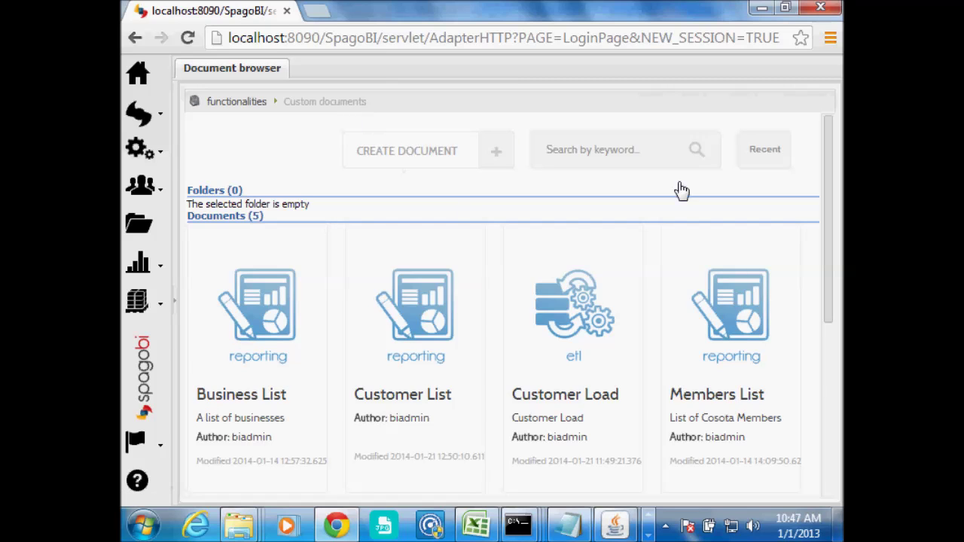
mouse_move(614, 411)
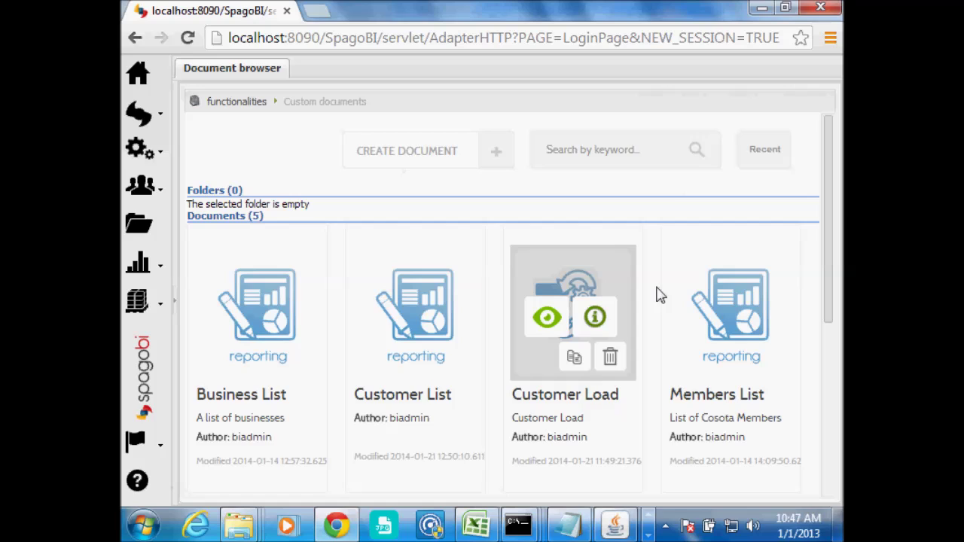
- Run the Customer List report to examine the loaded customer records, and close it again
mouse_move(440, 315)
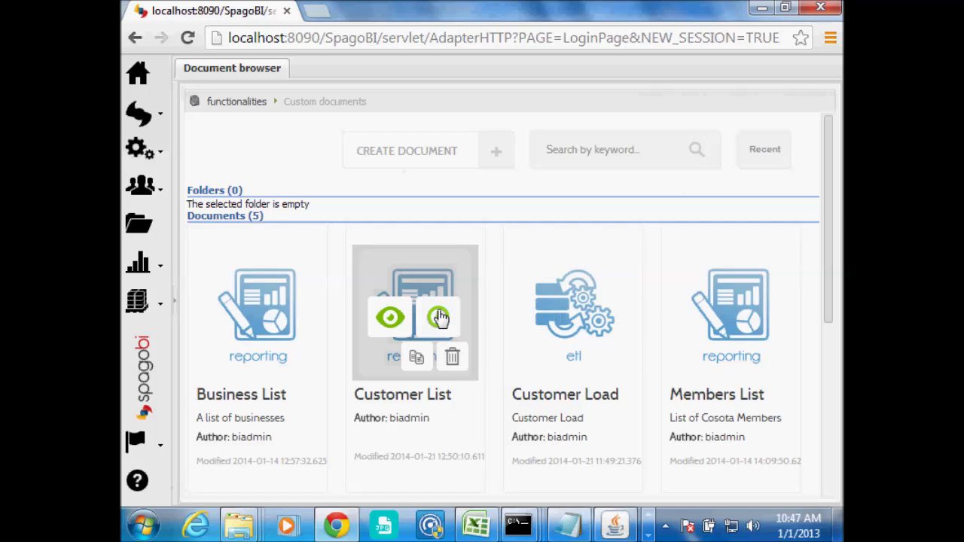
click(432, 279)
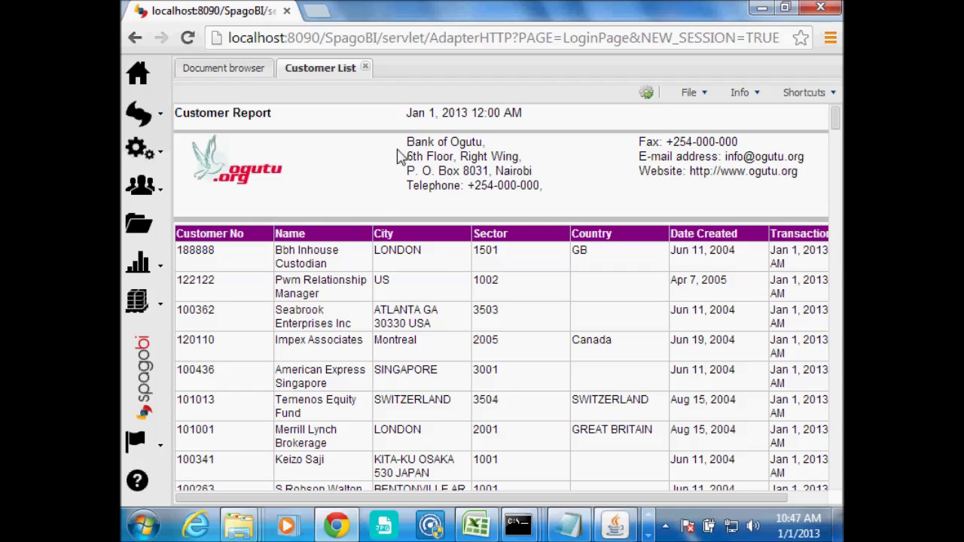
click(365, 68)
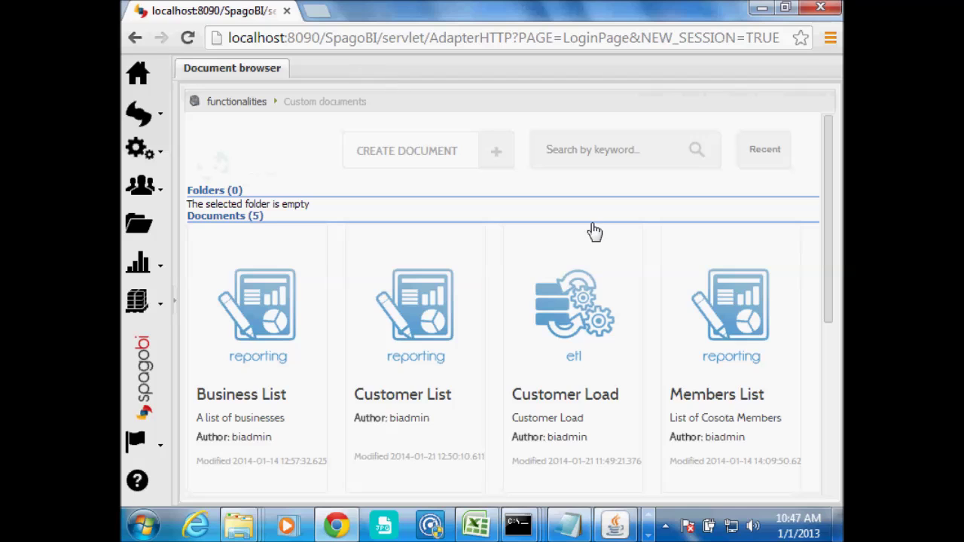
- Switch to the MySQL console and truncate the fbnk_customer table
mouse_move(519, 525)
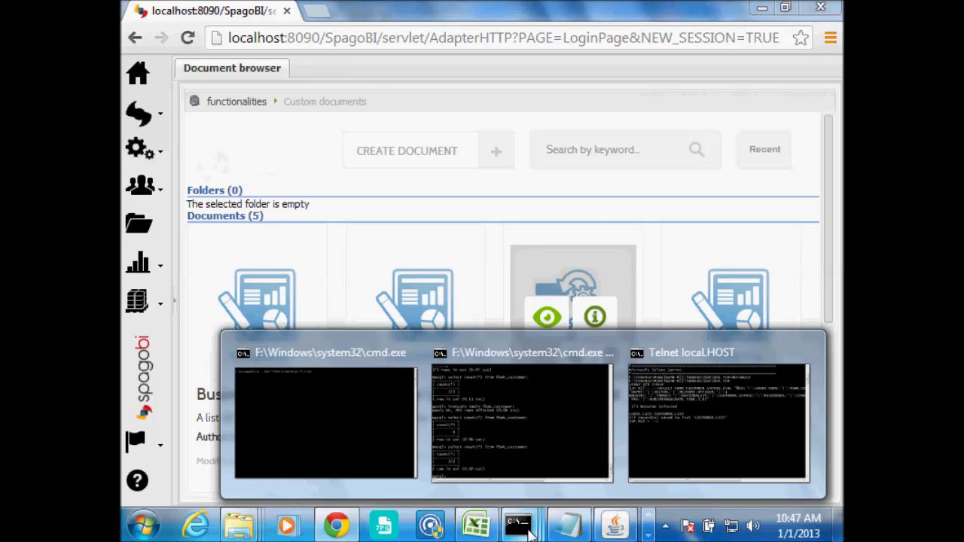
click(529, 450)
key(Up)
key(Up)
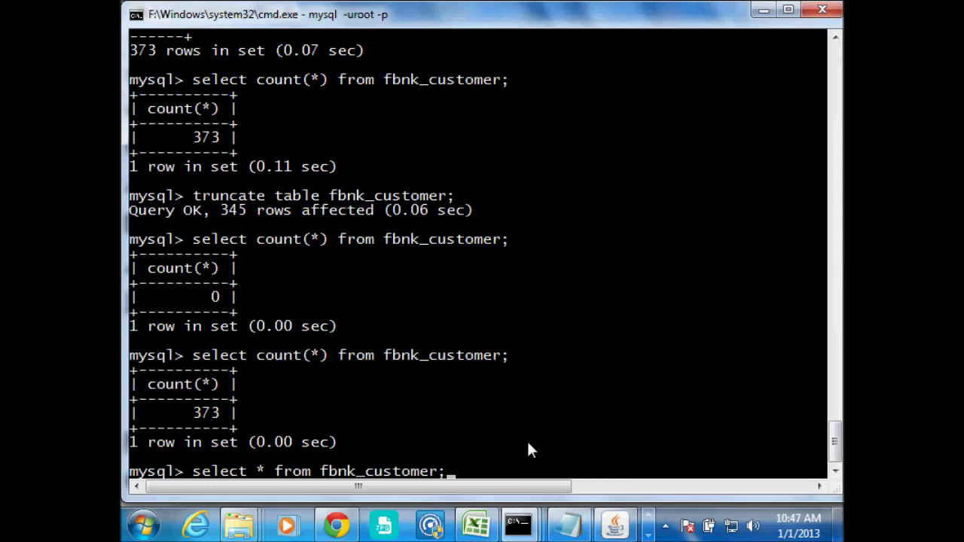
key(Up)
key(Up)
key(Up)
key(Up)
key(Up)
key(Return)
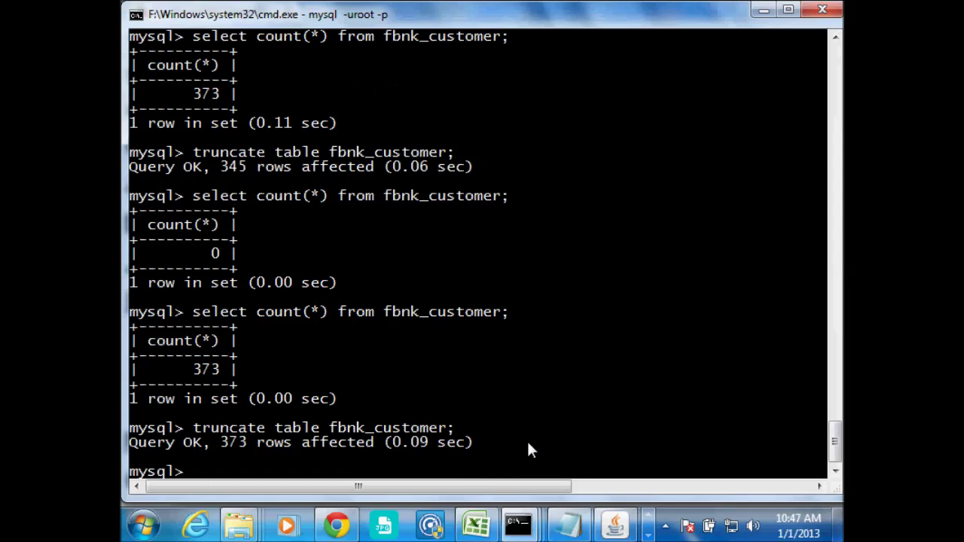
- Count the rows of fbnk_customer to check that the truncation emptied it
key(Up)
key(Up)
key(Return)
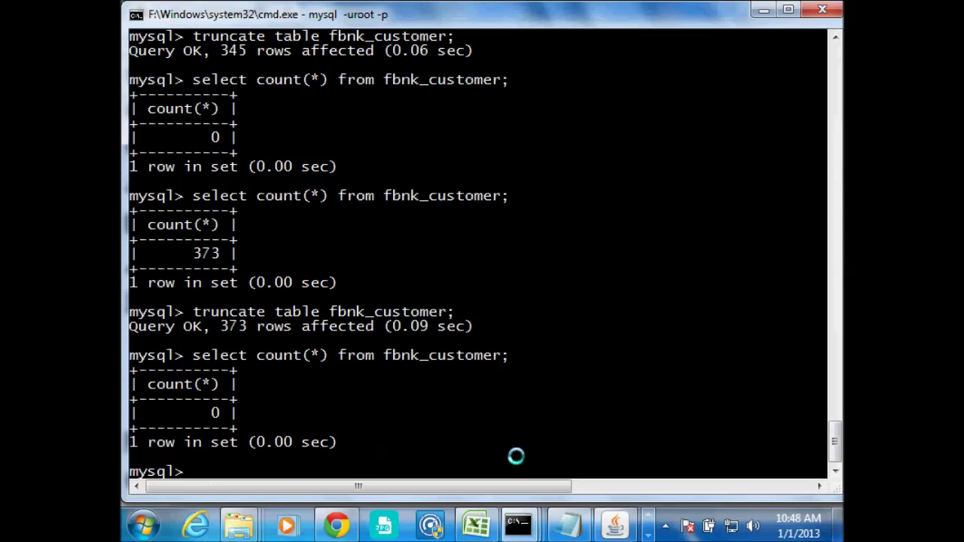
- Switch back to SpagoBI in Chrome, run the Customer List report against the truncated table, and close it
click(337, 525)
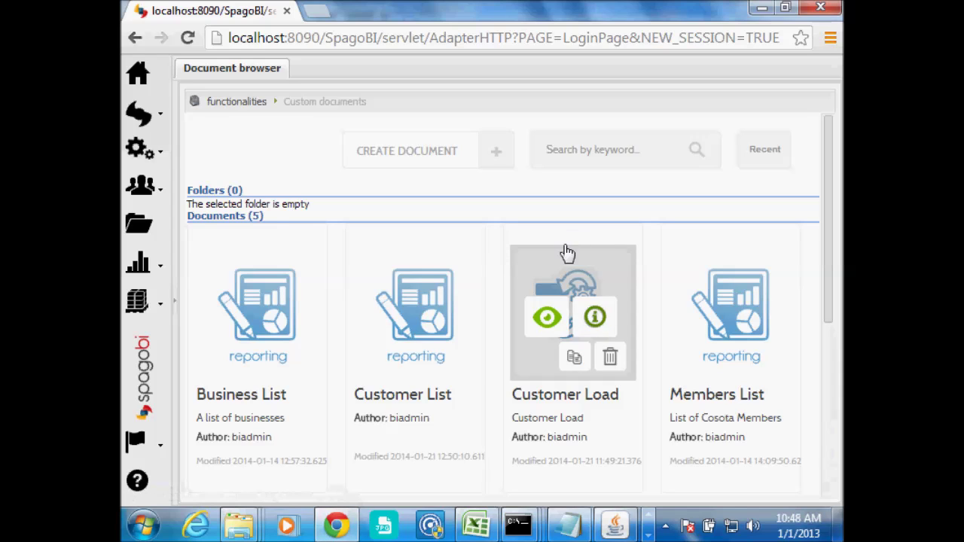
click(429, 279)
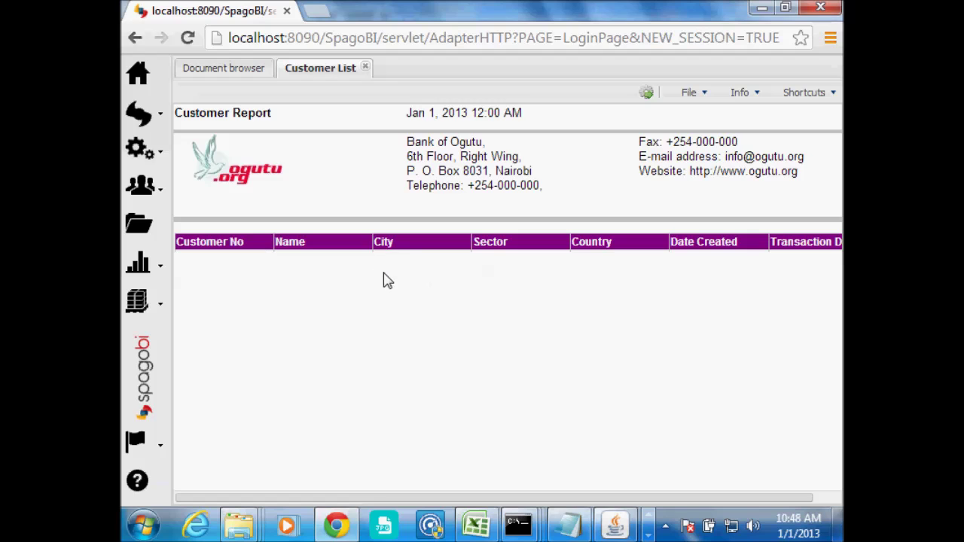
click(365, 68)
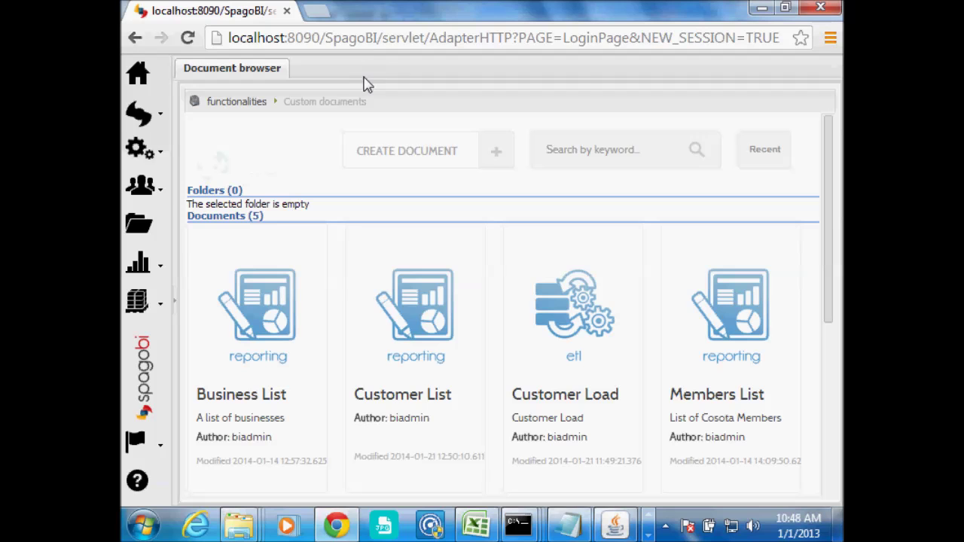
- Execute the Customer Load ETL document and recount the fbnk_customer rows in the MySQL console
mouse_move(628, 323)
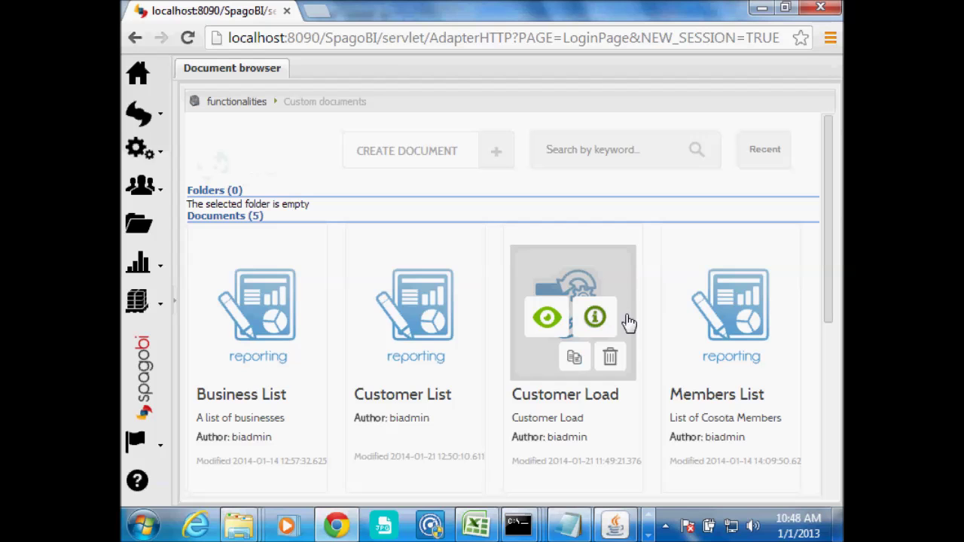
click(590, 281)
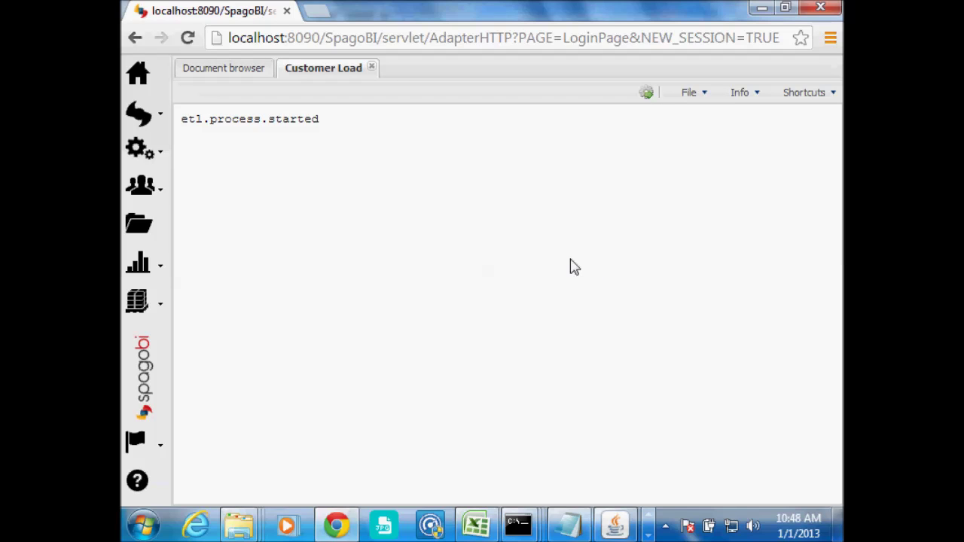
mouse_move(519, 527)
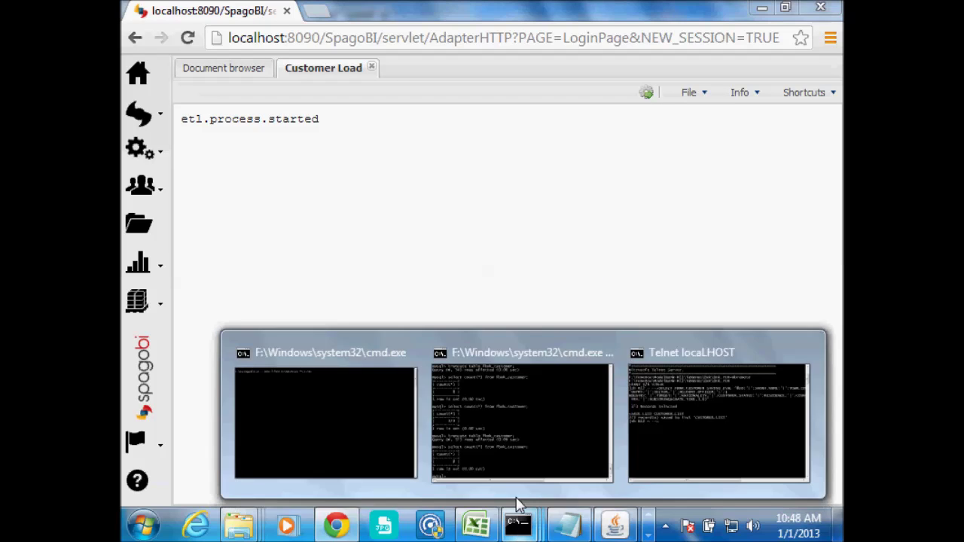
click(495, 399)
key(Up)
key(Return)
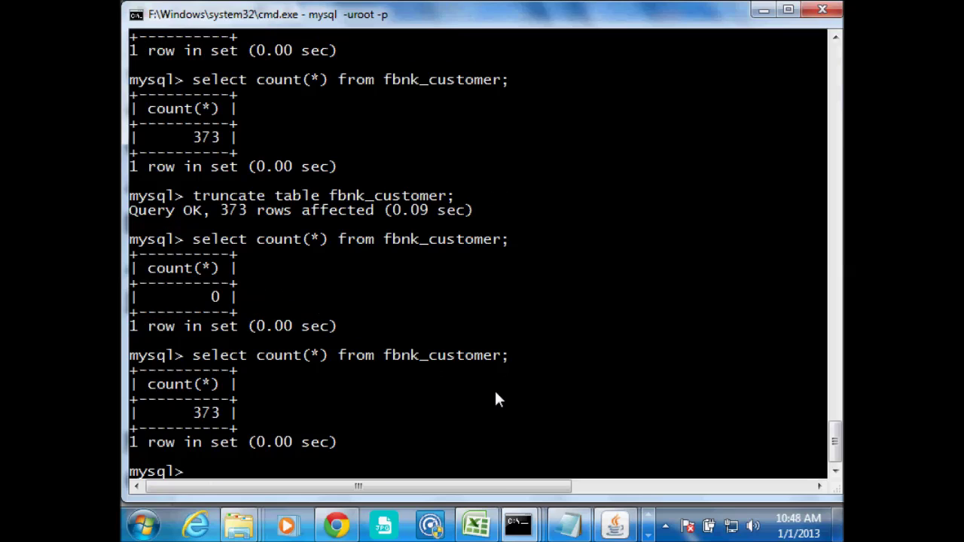
- Return to SpagoBI in Chrome, close the Customer Load execution and run the Customer List report to check the reloaded data
click(336, 527)
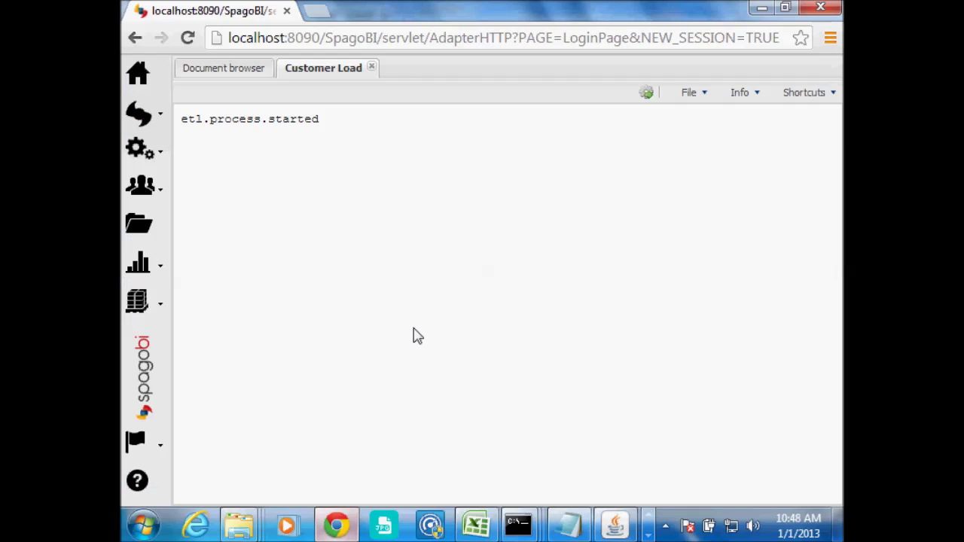
click(372, 67)
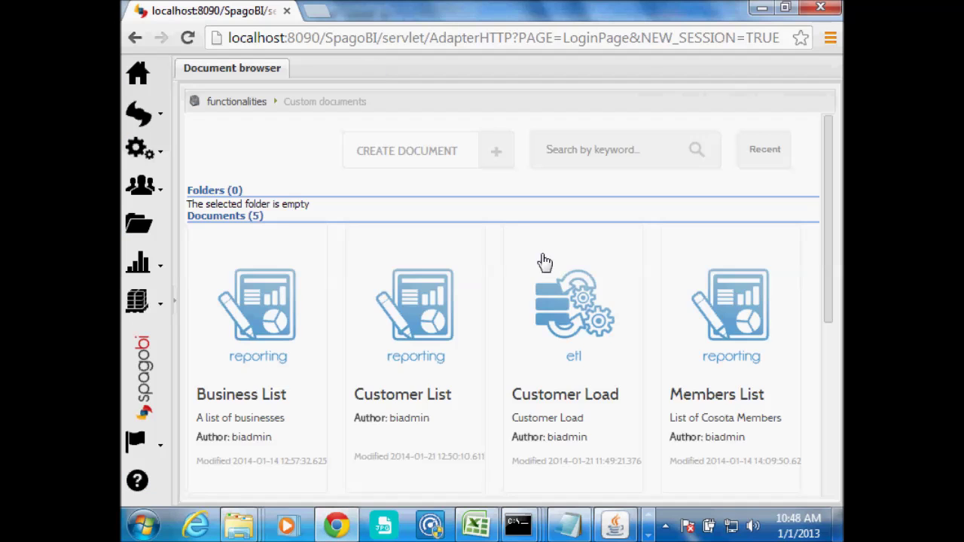
click(427, 283)
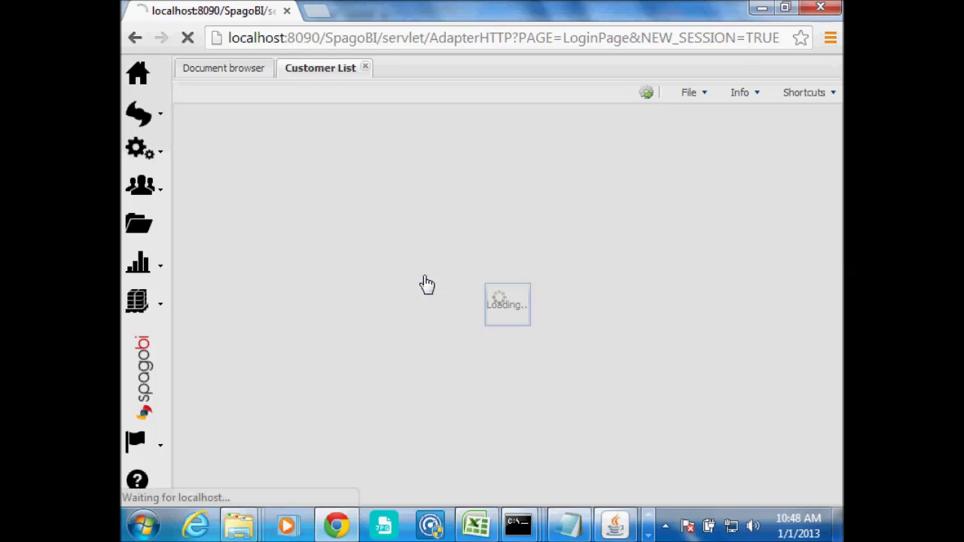
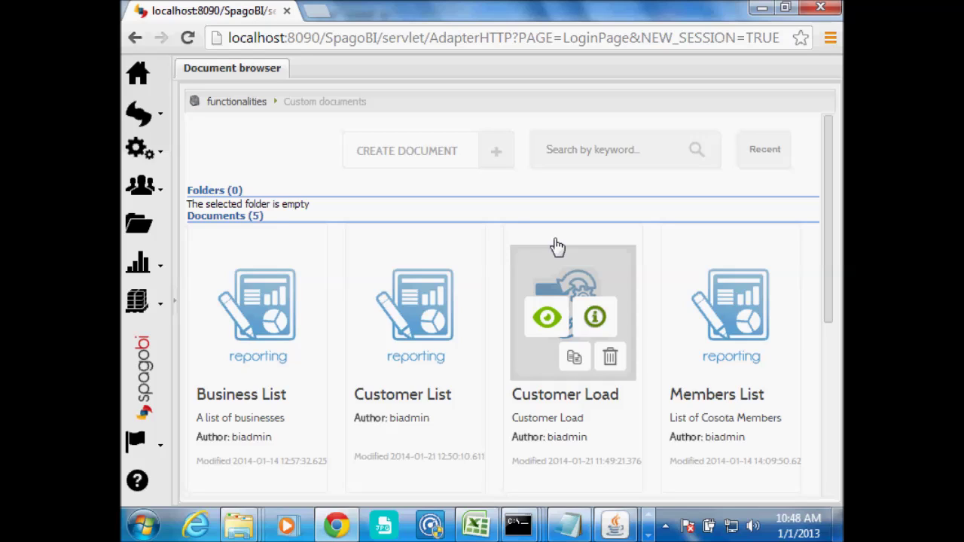
- Open the Scheduler, review the FBNK CUSTOMER activity's details, and return to the activity list
click(162, 303)
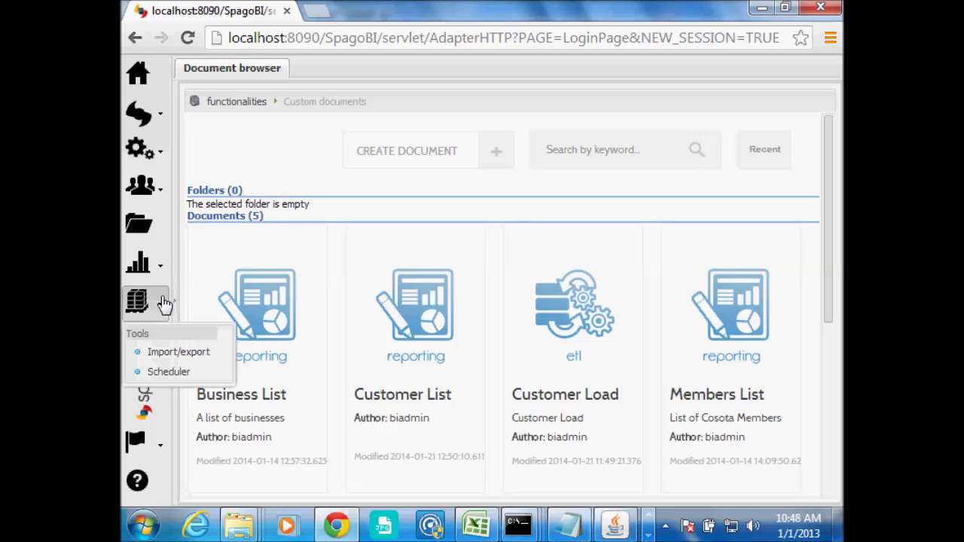
click(161, 371)
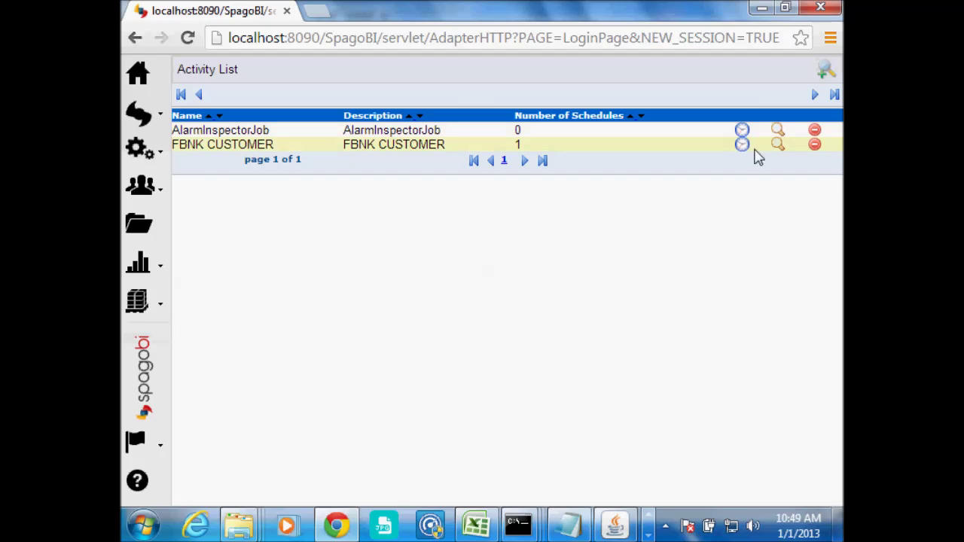
click(778, 154)
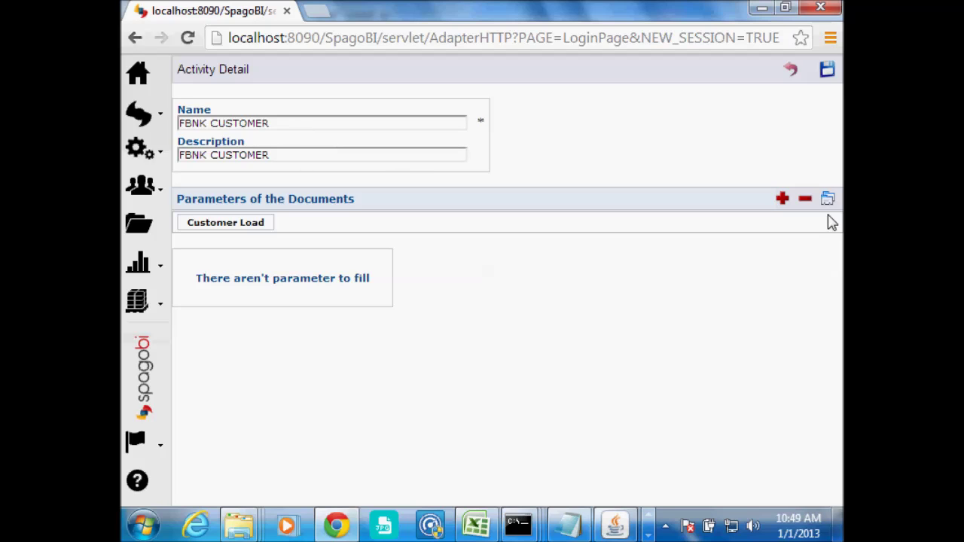
click(794, 75)
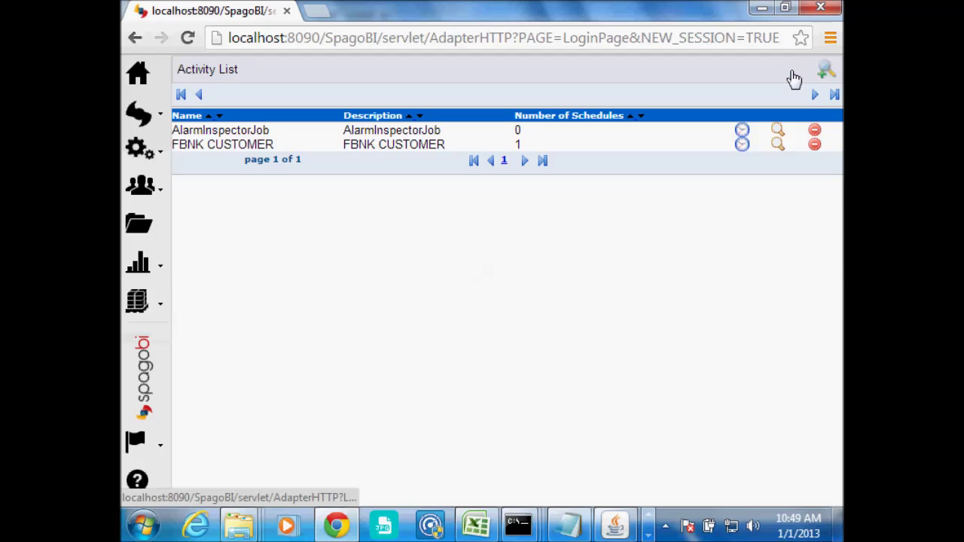
- Open the FBNK CUSTOMER_122125 schedule, review its timing, daily execution and mail settings, and return to the schedule list
click(742, 147)
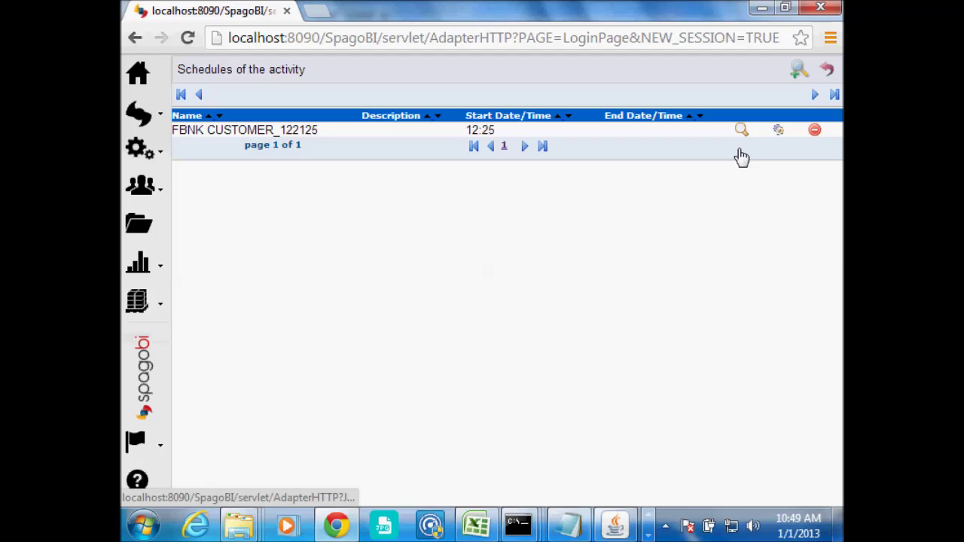
click(742, 132)
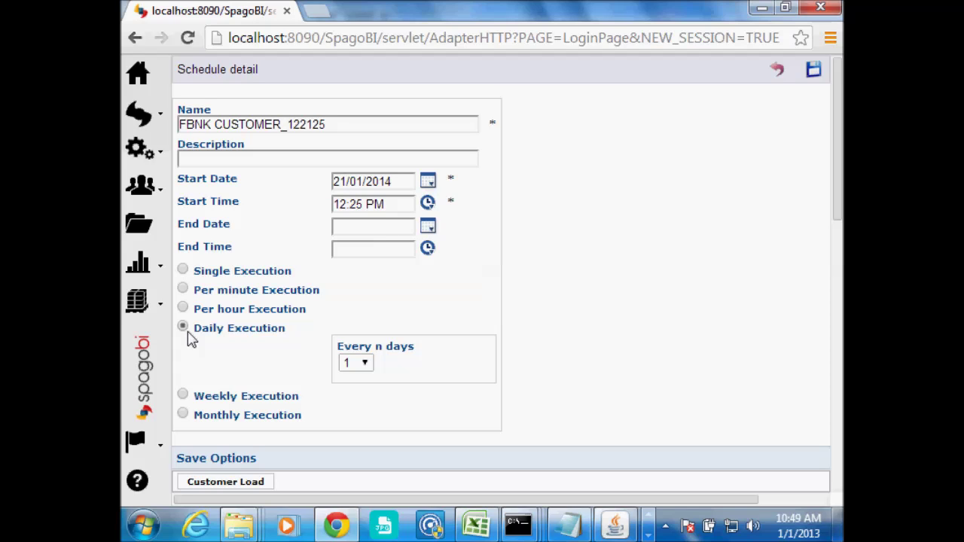
drag(842, 172, 842, 324)
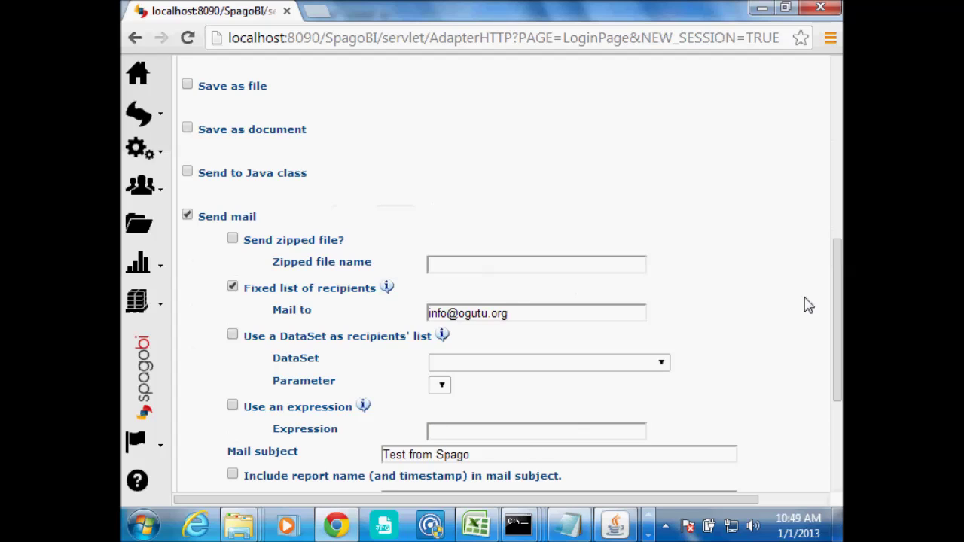
drag(838, 271, 840, 347)
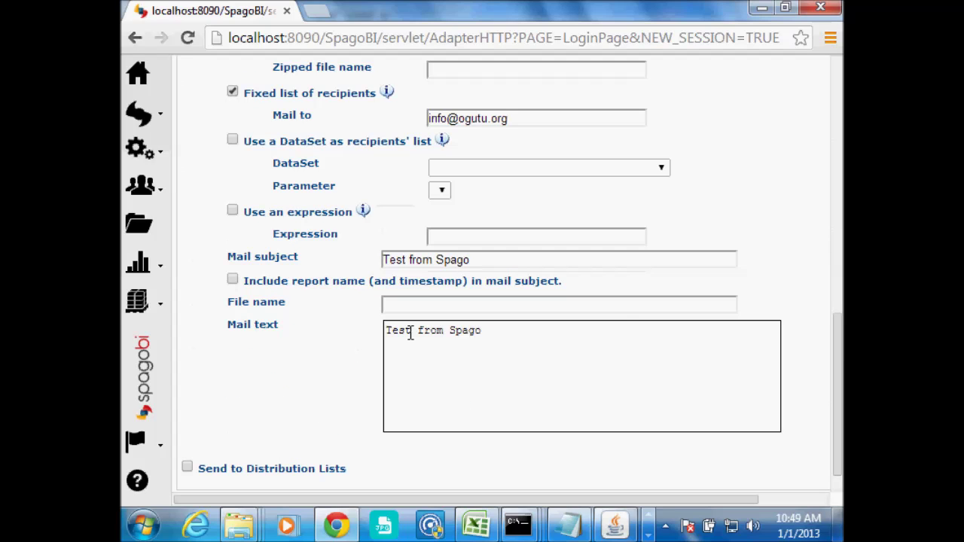
drag(840, 362, 813, 68)
click(787, 70)
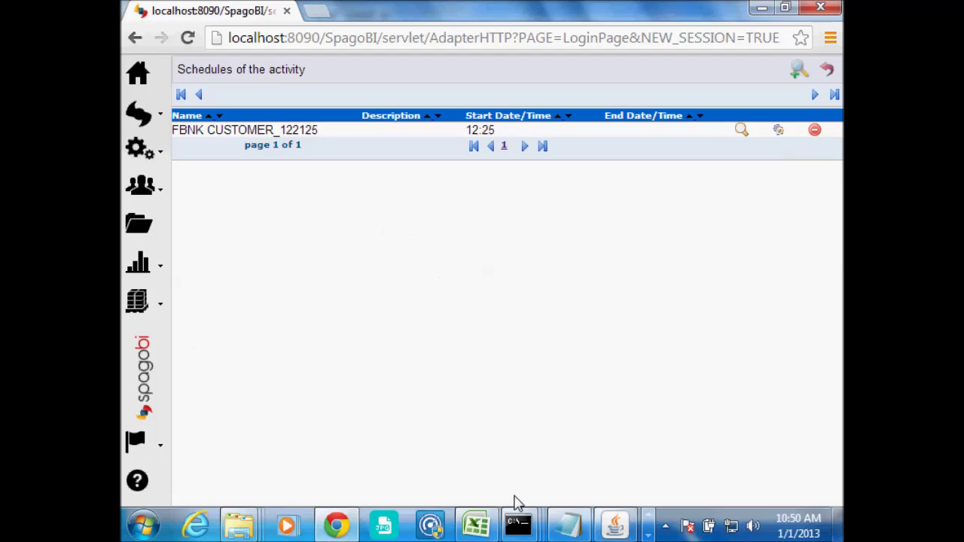
- Switch to the MySQL console and truncate fbnk_customer before testing the scheduled load
mouse_move(515, 527)
click(501, 458)
key(Up)
key(Up)
key(Up)
key(Up)
key(Up)
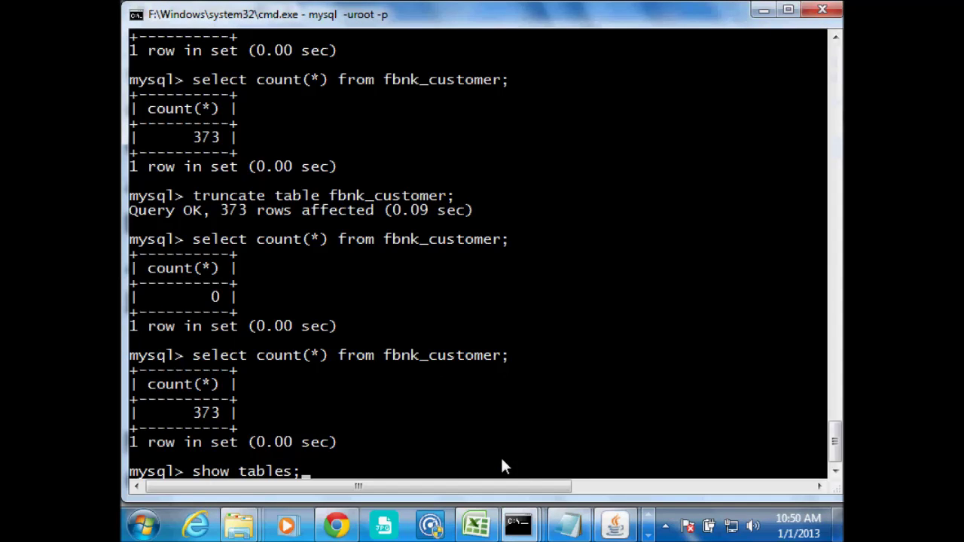
key(Down)
key(Down)
key(Down)
key(Down)
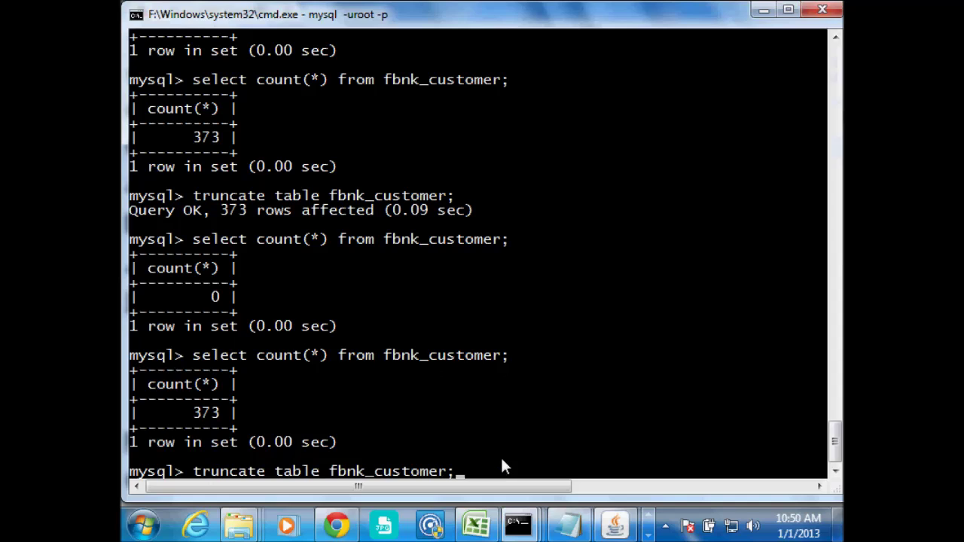
key(Return)
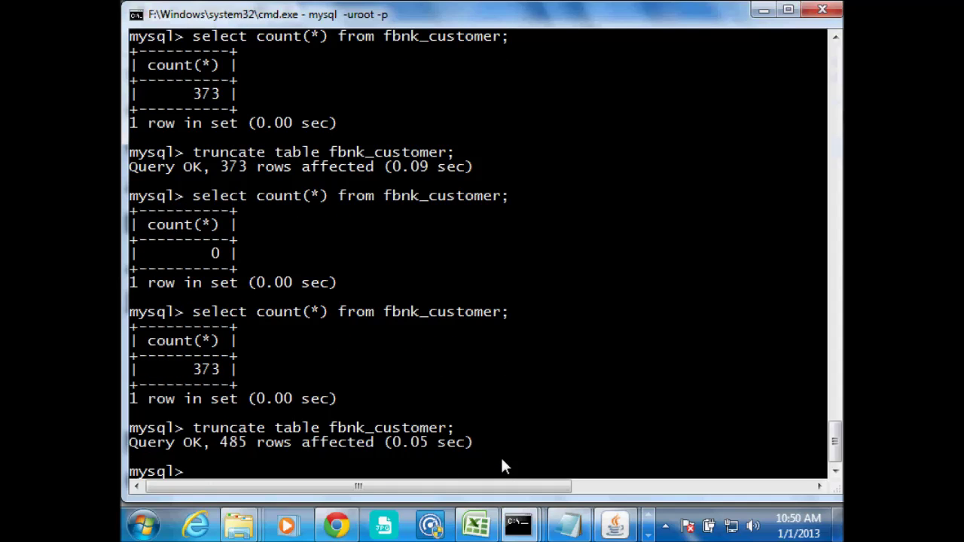
- Switch back to SpagoBI in Chrome and run the FBNK CUSTOMER_122125 schedule immediately
click(336, 525)
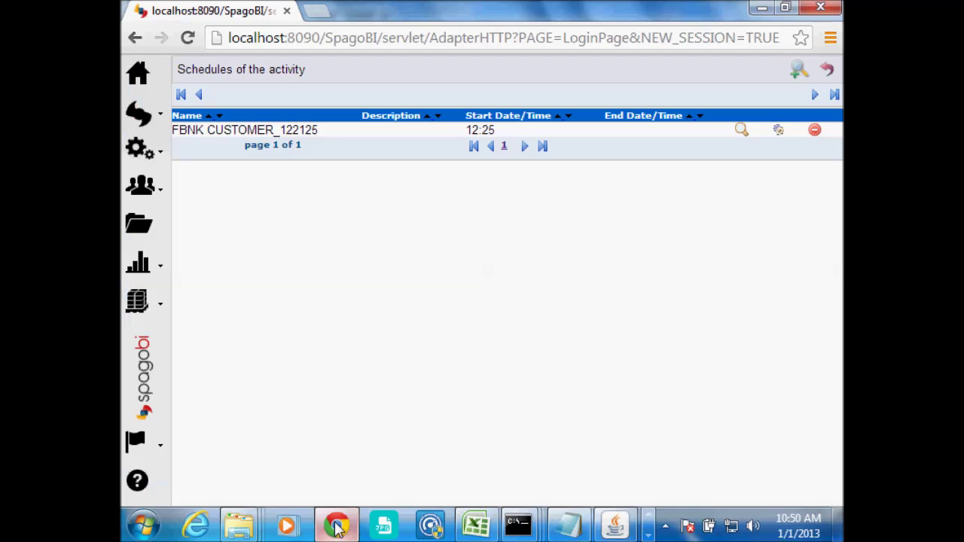
click(780, 133)
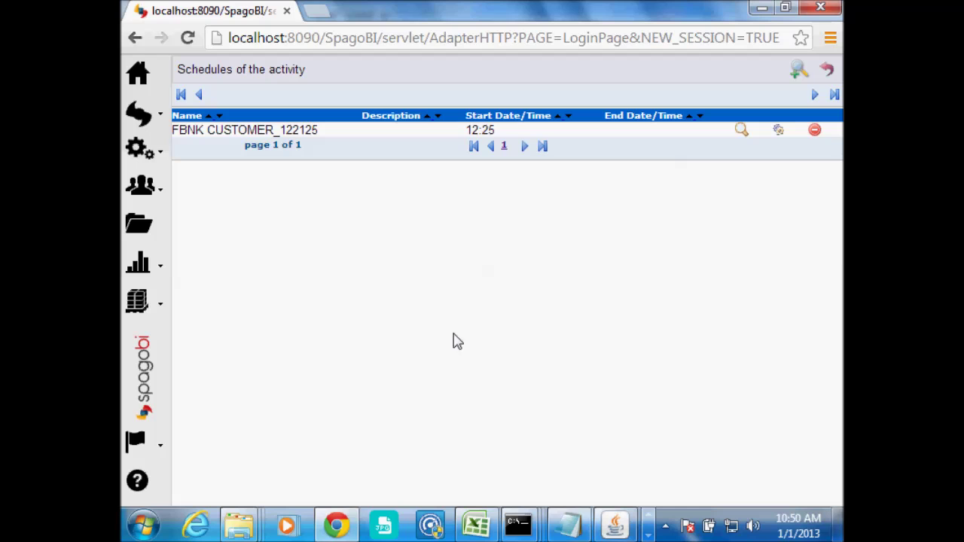
- Count the fbnk_customer rows in the MySQL console to verify the scheduled load, and return to SpagoBI in Chrome
mouse_move(520, 526)
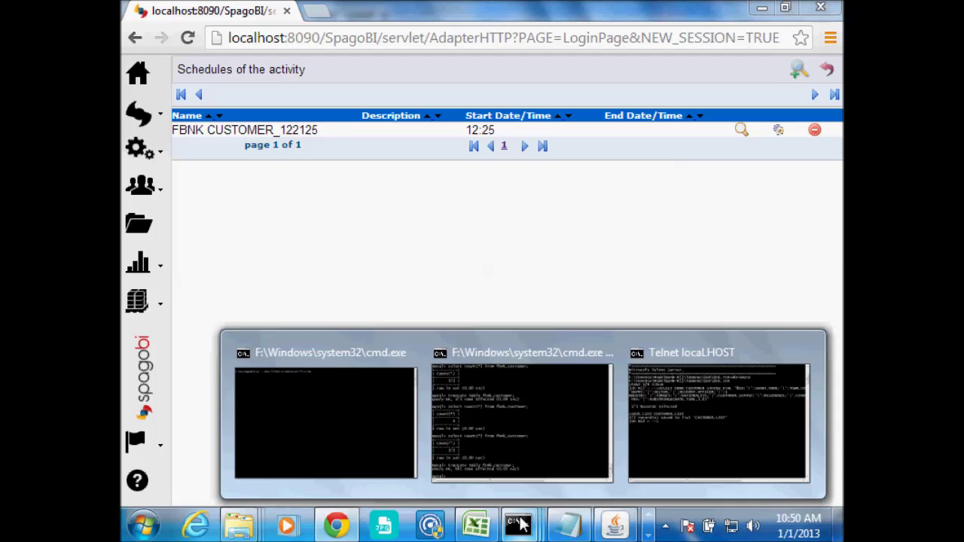
click(490, 462)
key(Up)
key(Up)
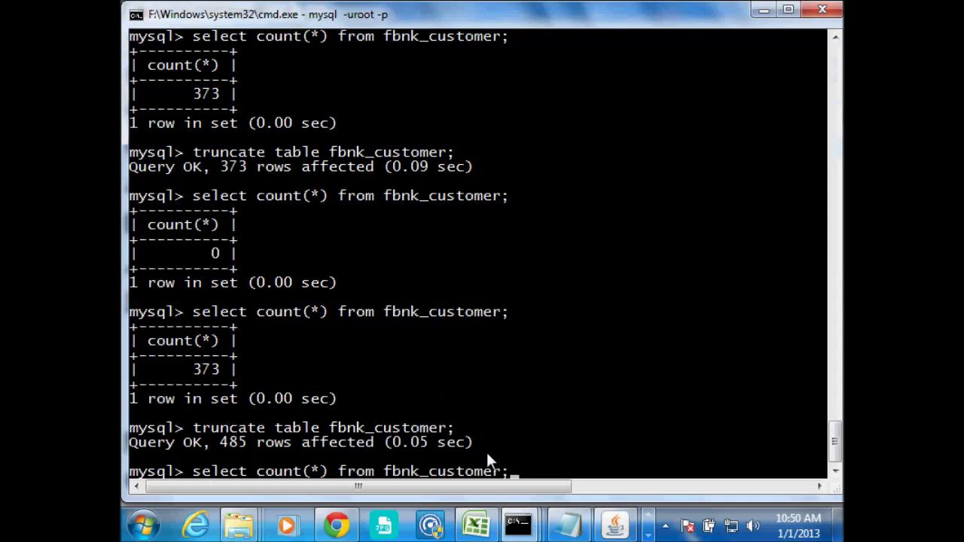
key(Return)
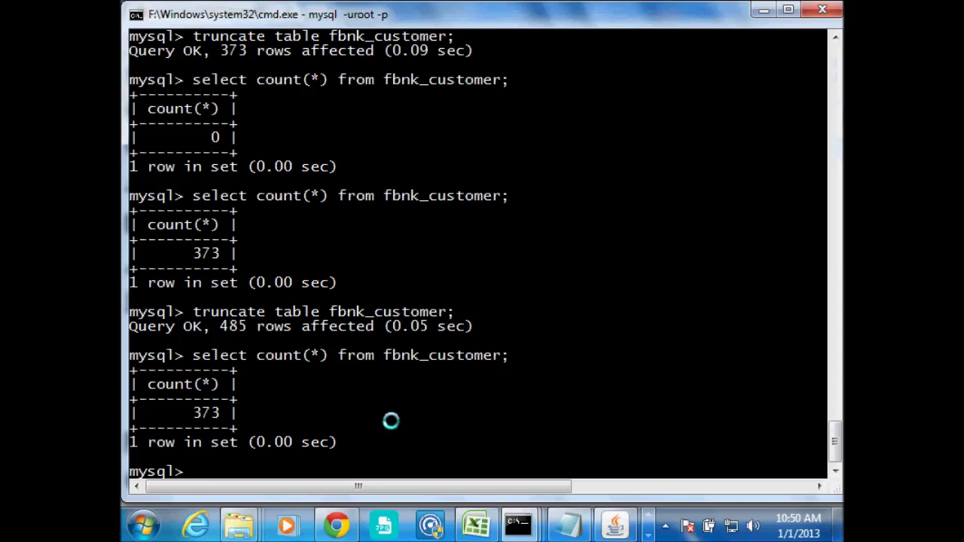
click(337, 526)
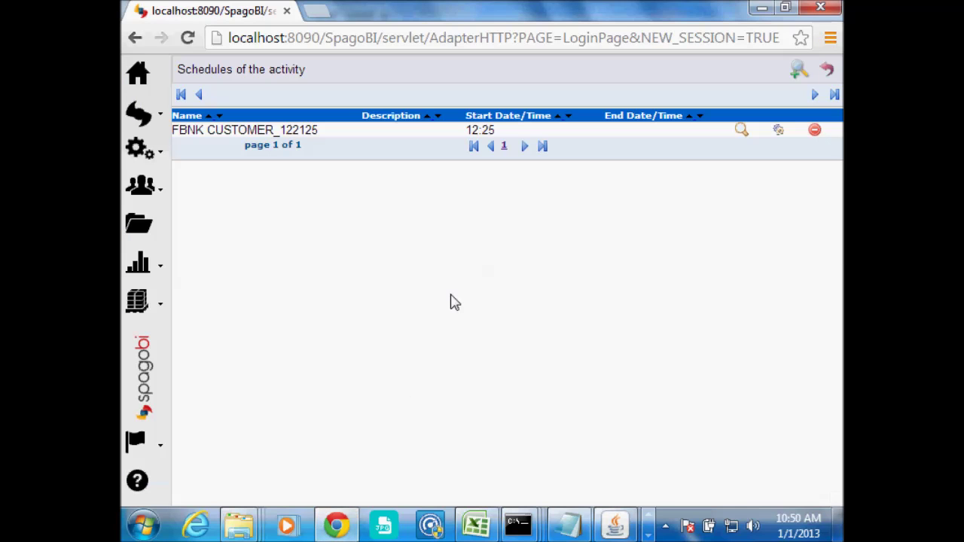